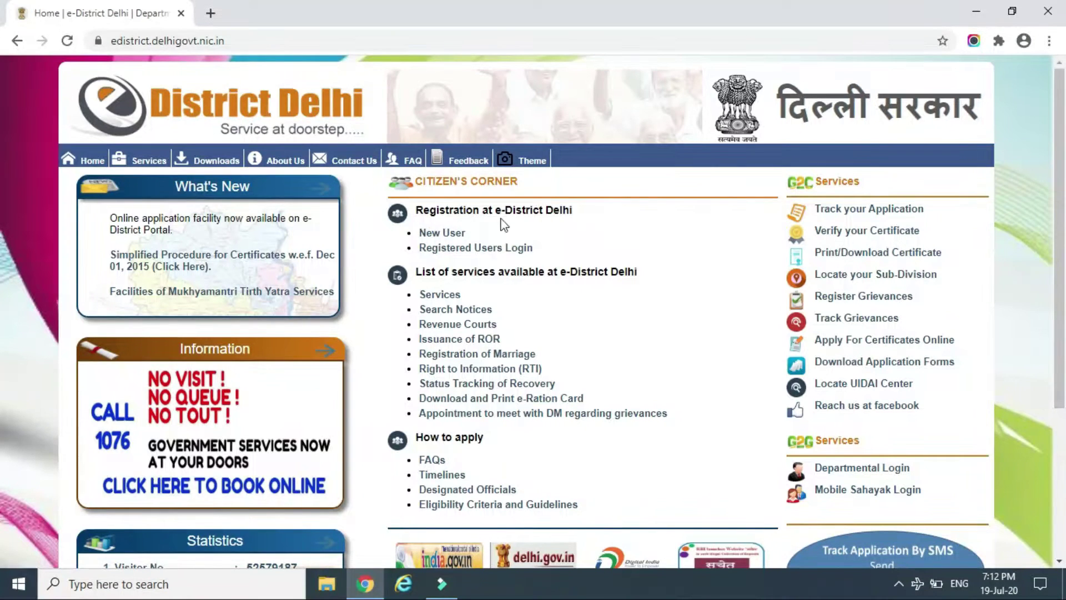
Open the New User registration link under Citizen's Corner on the home page
left_click(437, 236)
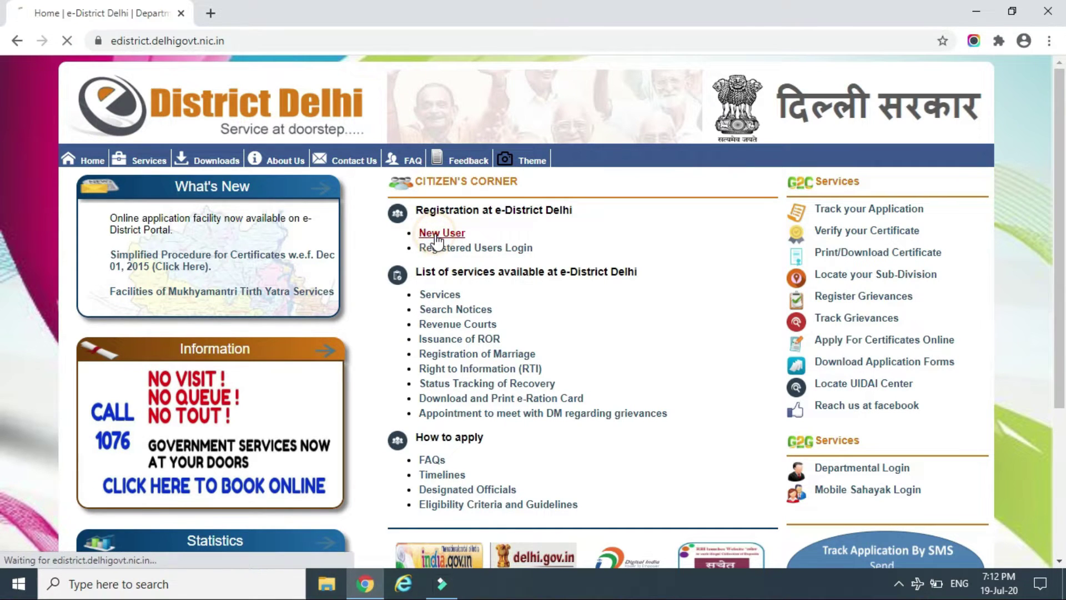
Choose Voter ID Card (Both Sides) as the document type and enter the document number
left_click(435, 239)
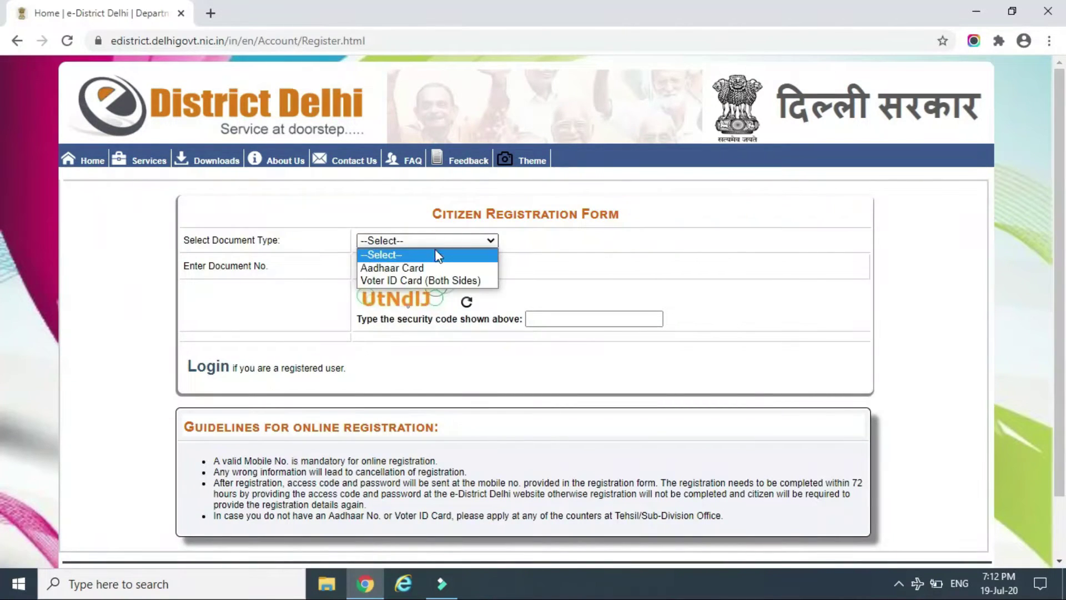
left_click(425, 281)
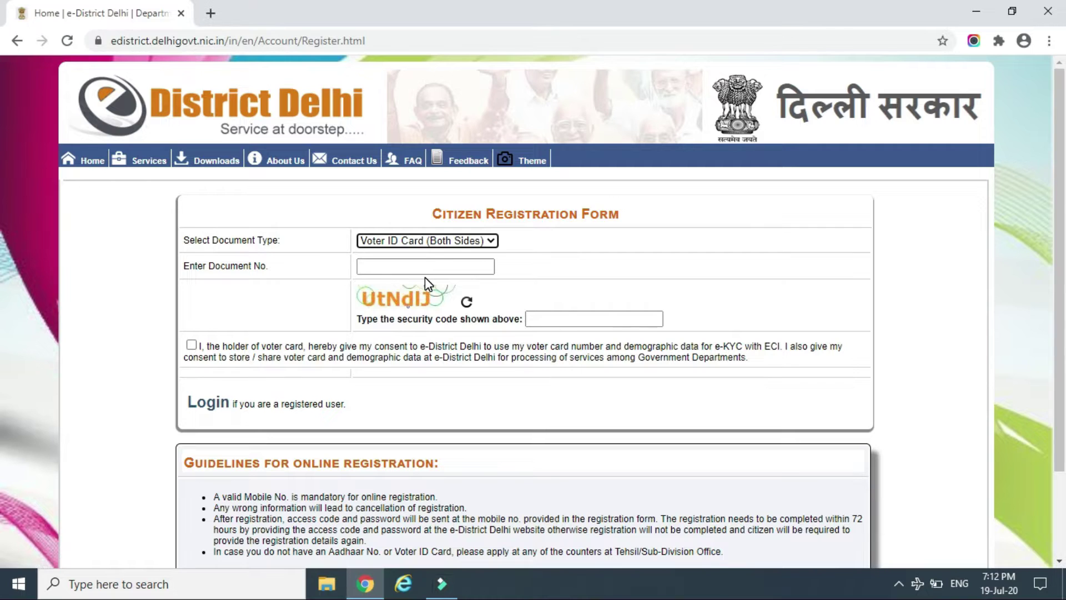
left_click(425, 266)
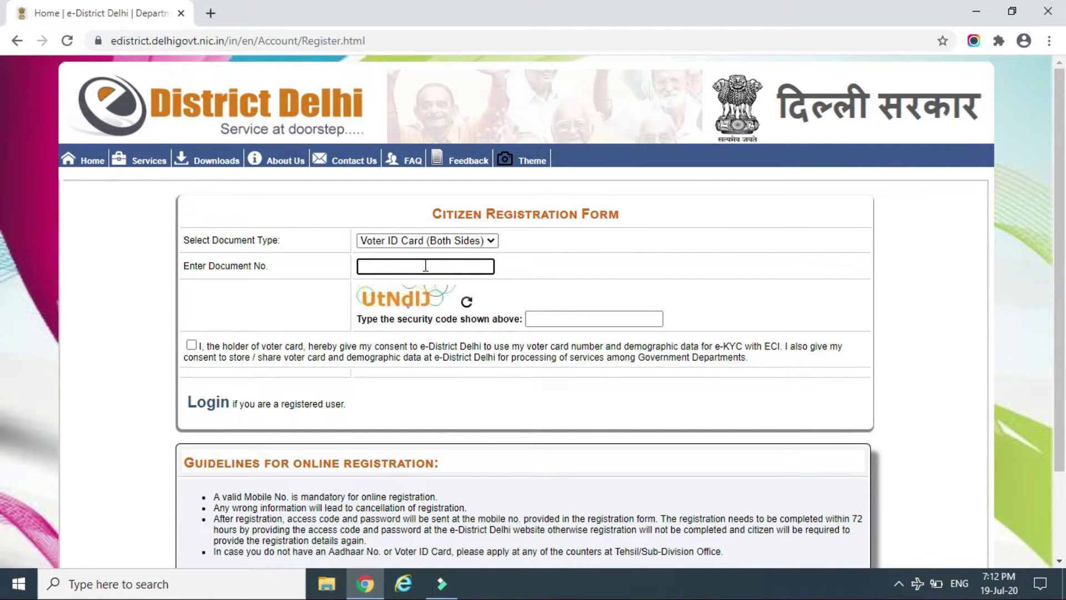
type("D")
Enter the displayed security code, tick the voter card e-KYC consent, and continue
key("Tab")
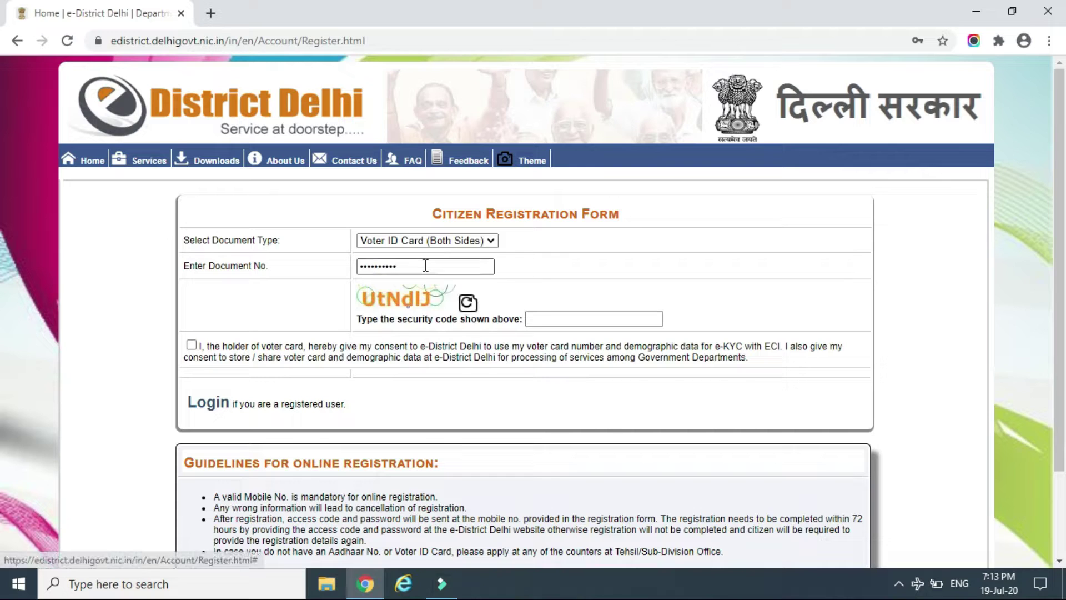
key("Tab")
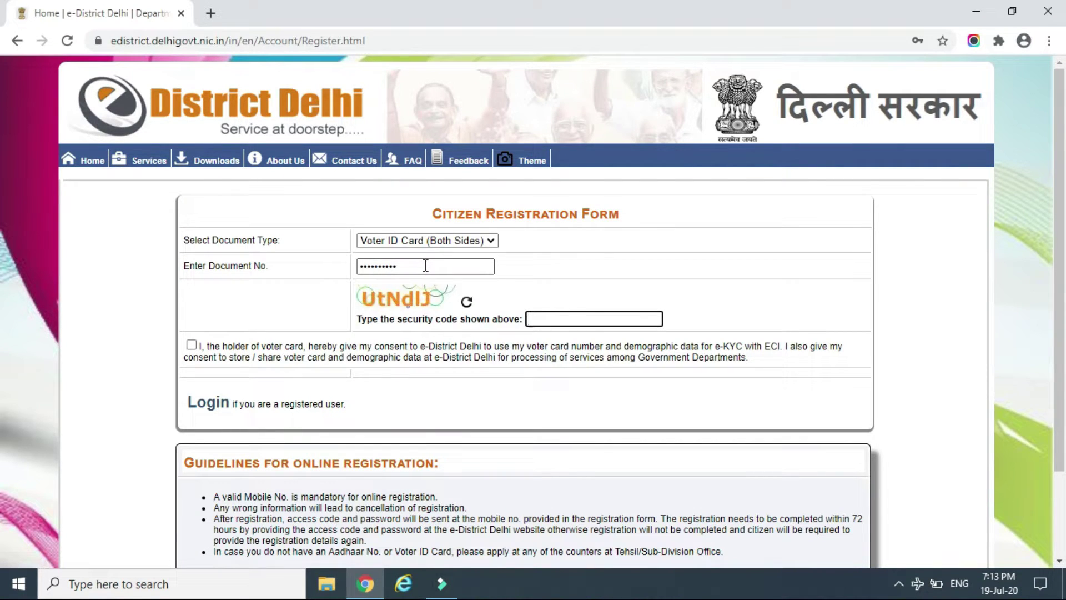
type("UtNdlj")
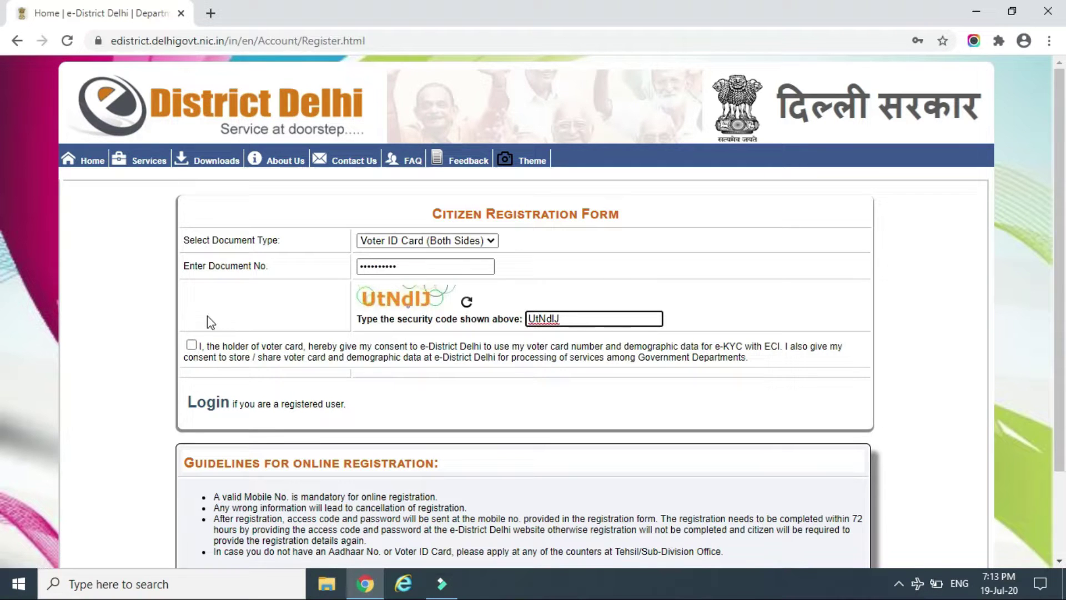
left_click(191, 345)
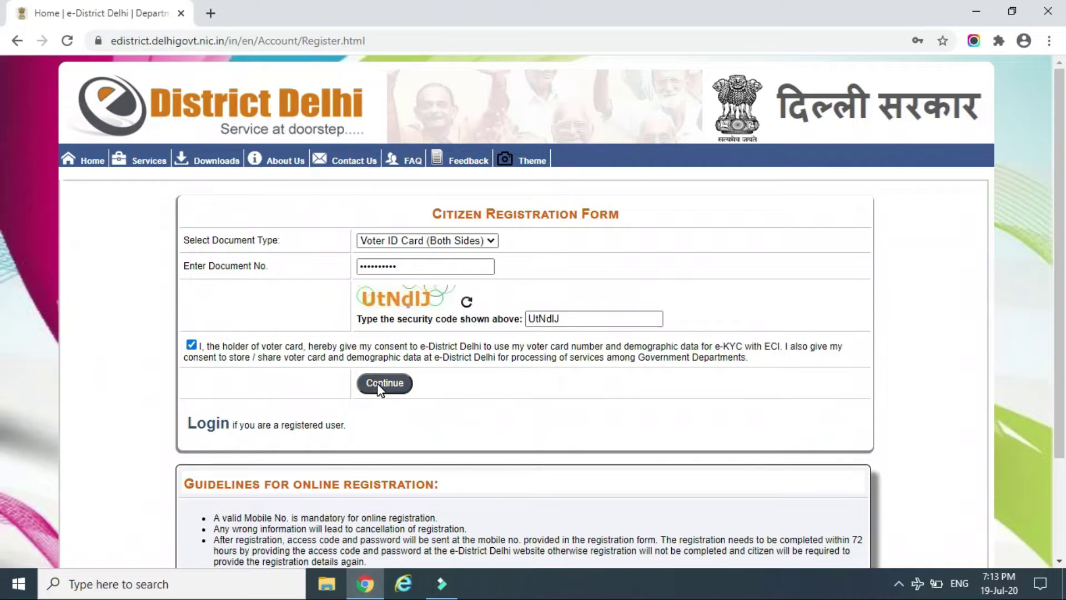
left_click(378, 386)
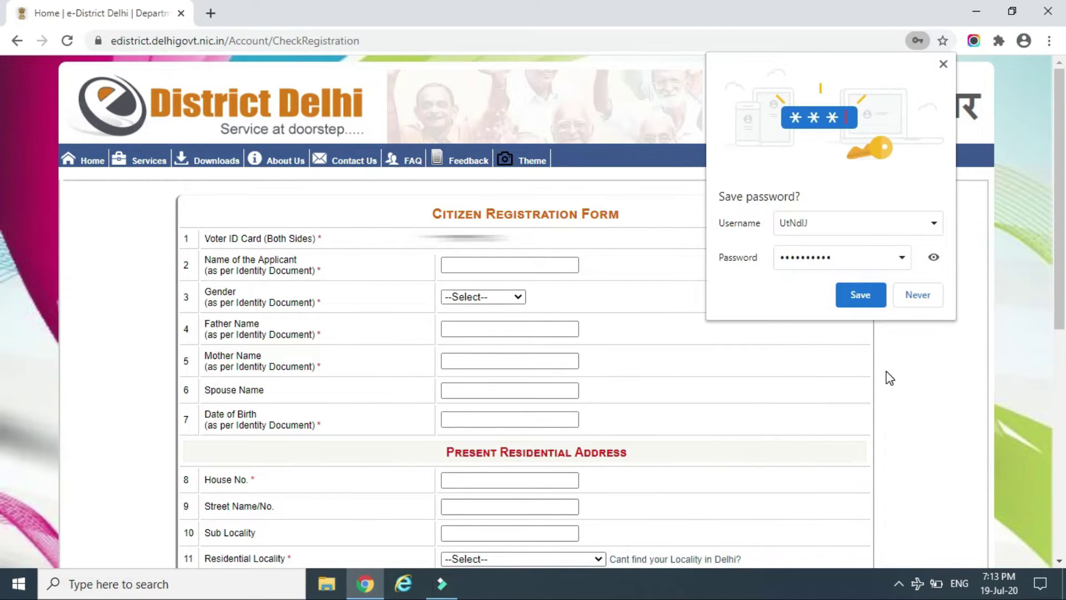
Decline saving the password and step through name, gender, parents', spouse and birth-date fields
left_click(925, 295)
left_click(527, 265)
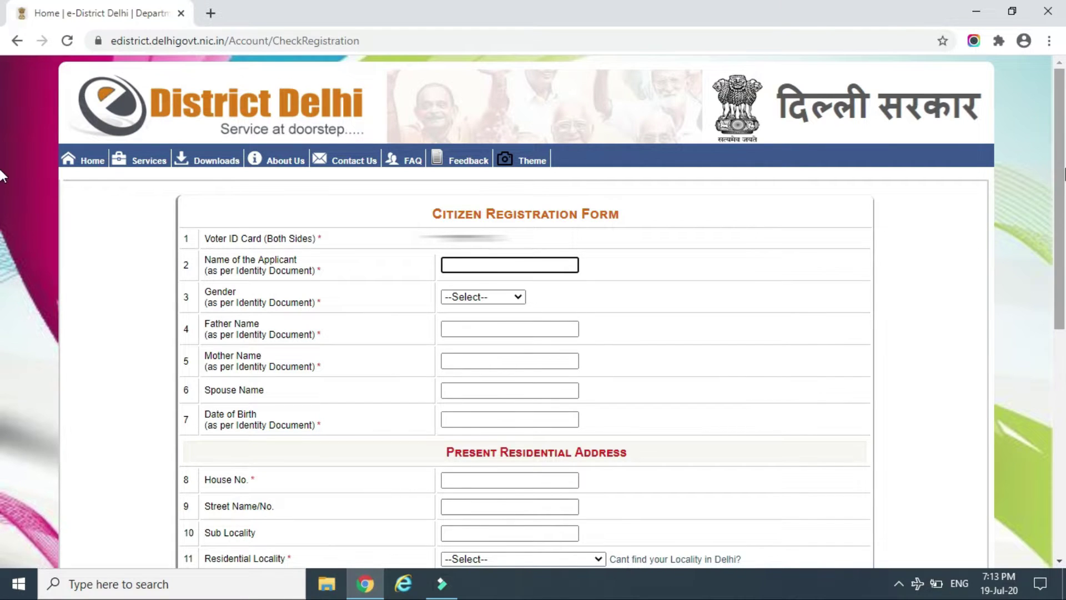
scroll(483, 295, "down", 1)
left_click(483, 297)
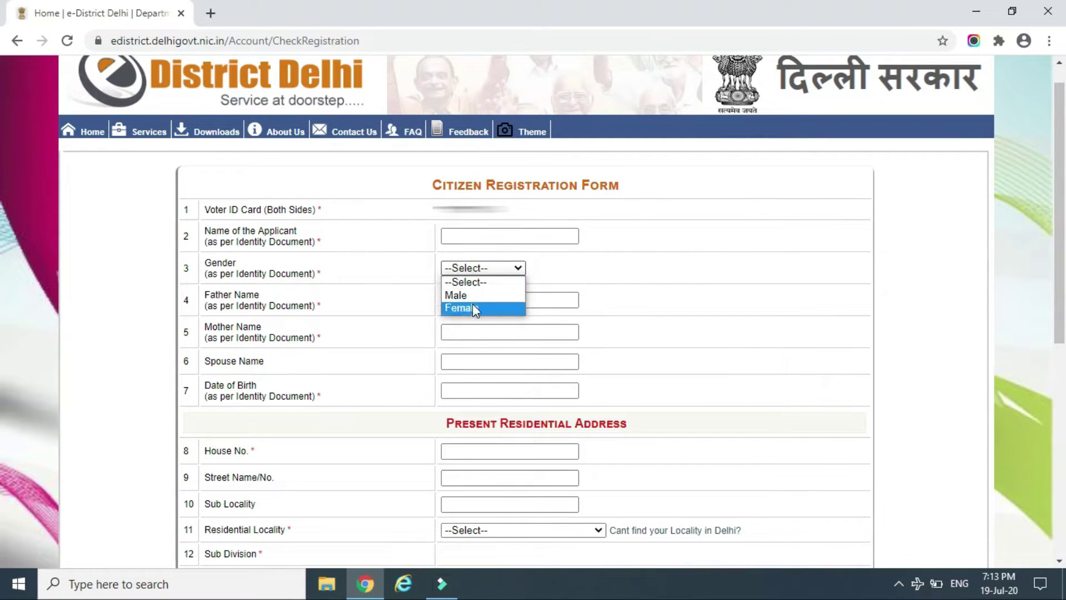
left_click(559, 299)
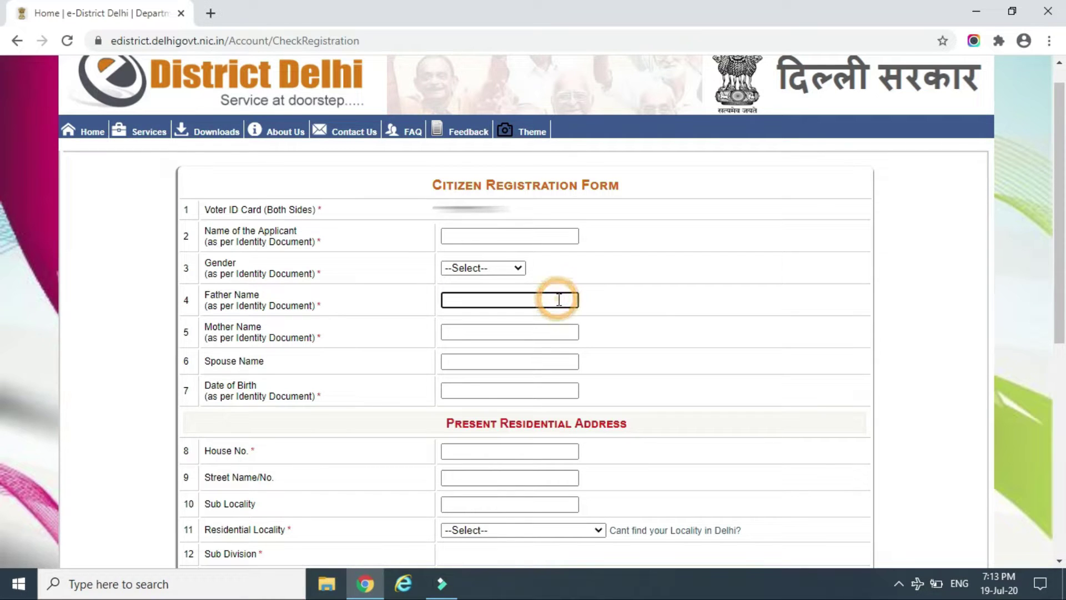
left_click(532, 331)
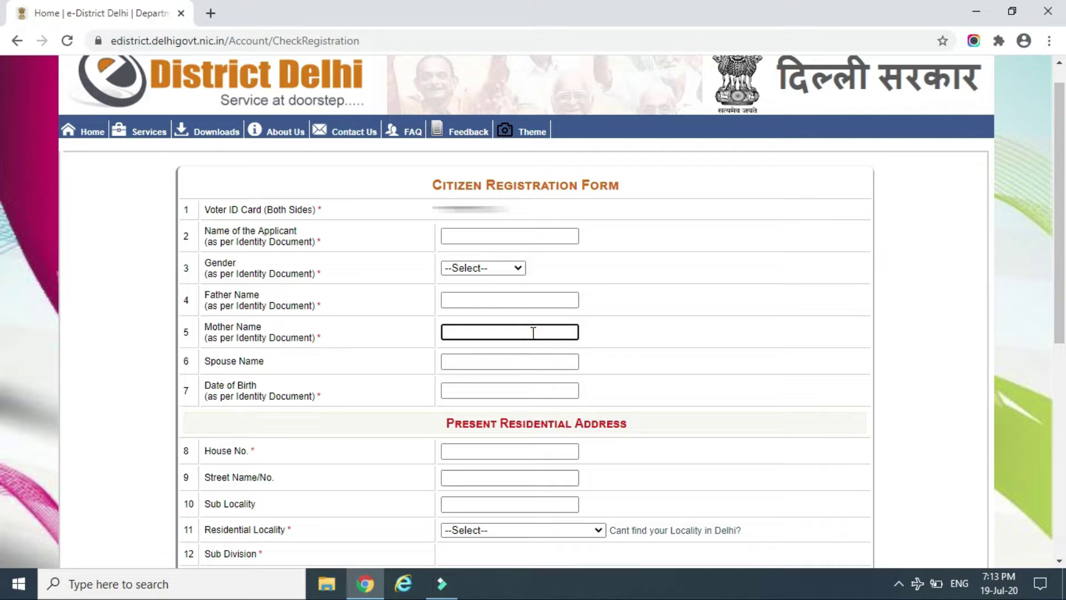
left_click(518, 360)
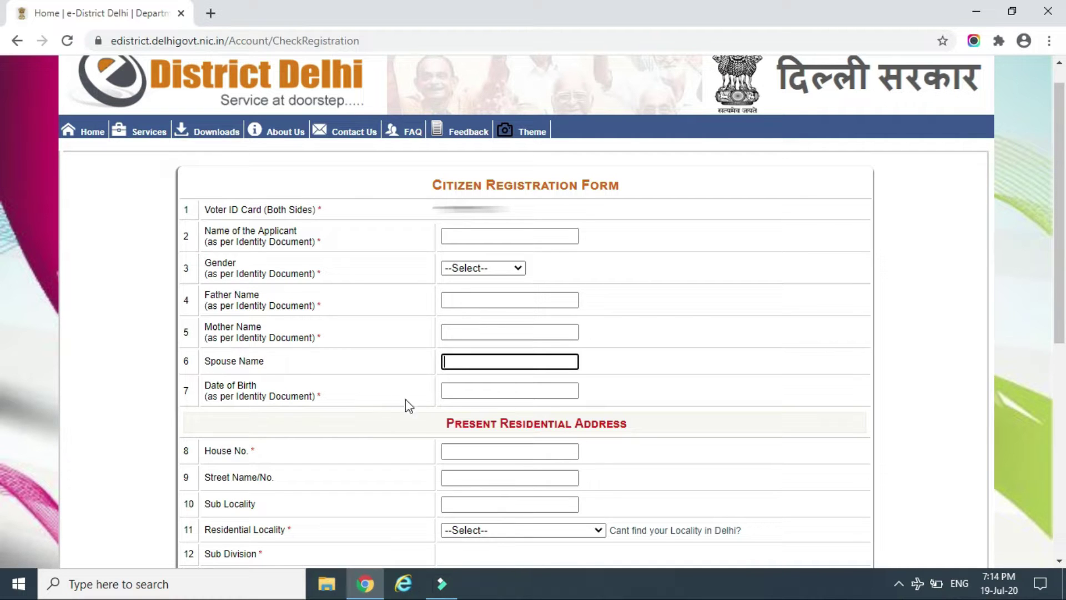
left_click(489, 387)
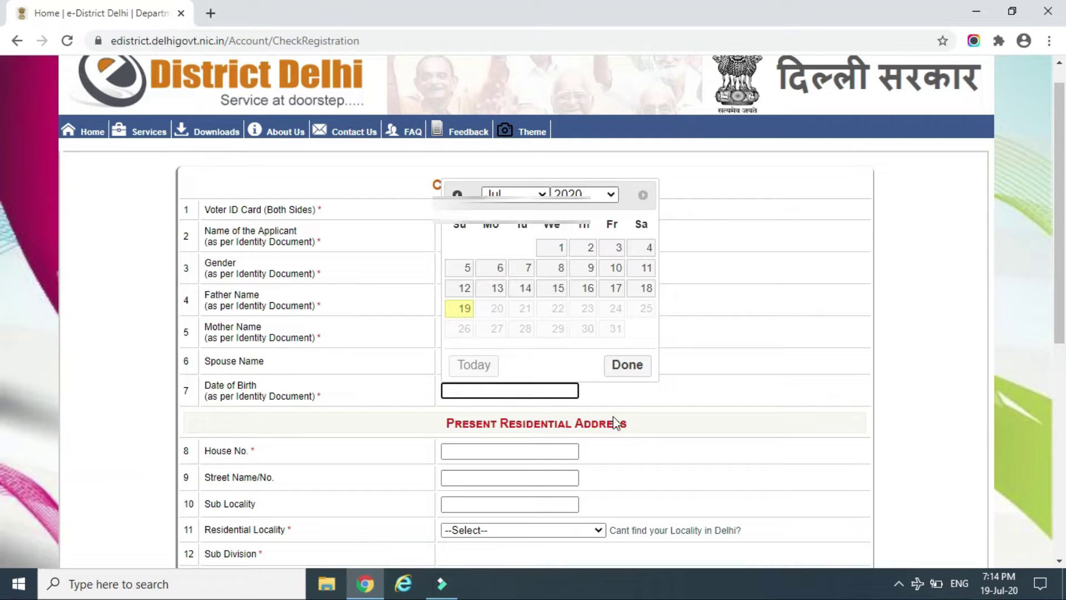
scroll(684, 430, "down", 1)
Pick a residential locality so Dwarka, South West, Delhi and India fill in
left_click(522, 467)
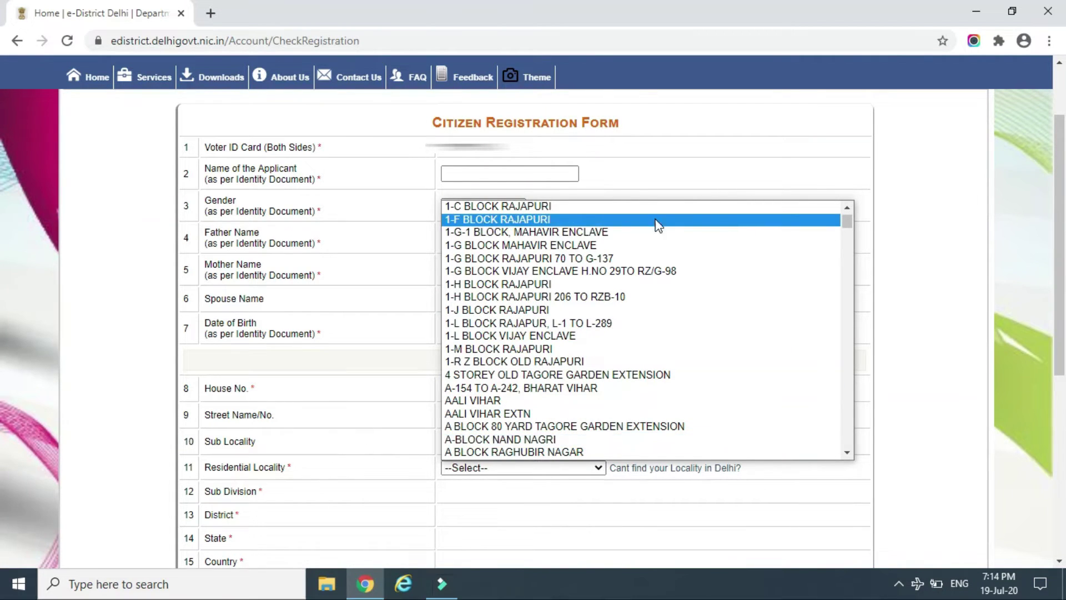
left_click(847, 212)
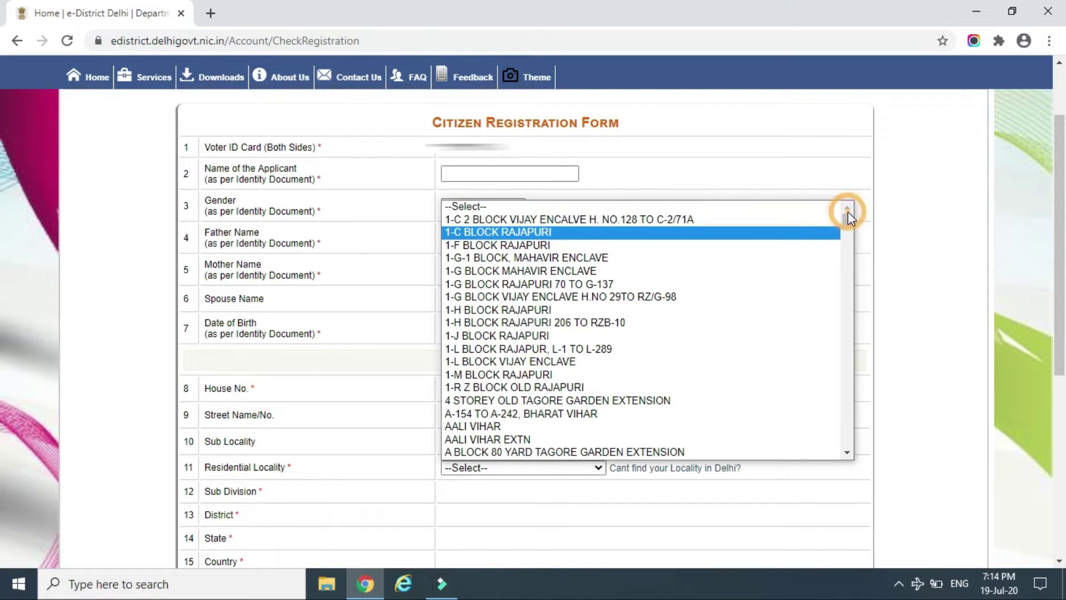
left_click(836, 207)
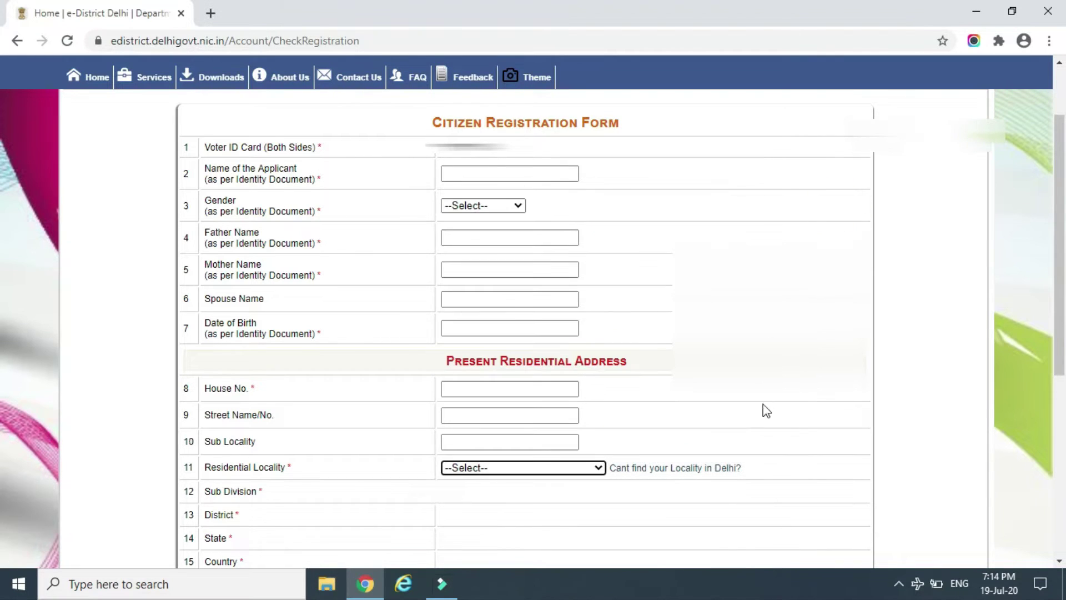
key("Down")
key("Down")
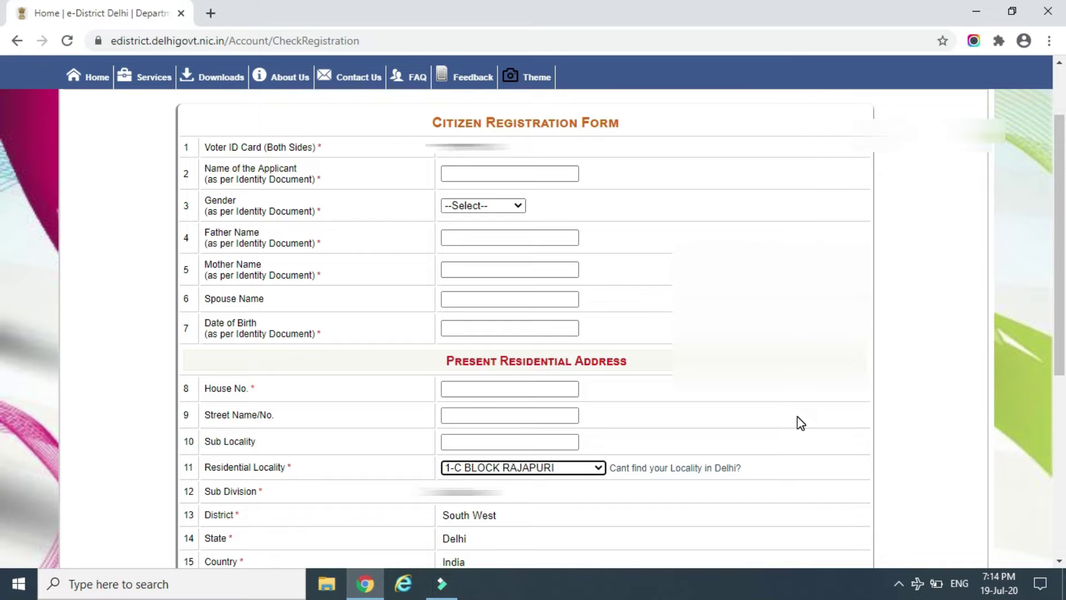
key("Up")
key("Up")
left_click(798, 416)
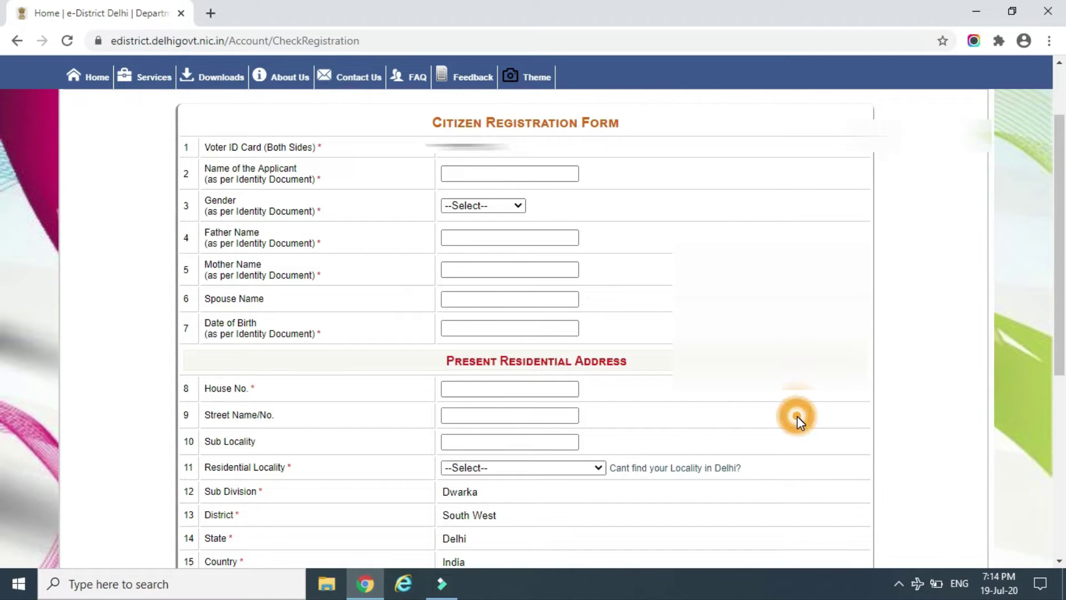
Go through the pincode and permanent address fields and dismiss the missing-address warning
scroll(801, 437, "down", 1)
scroll(803, 444, "down", 3)
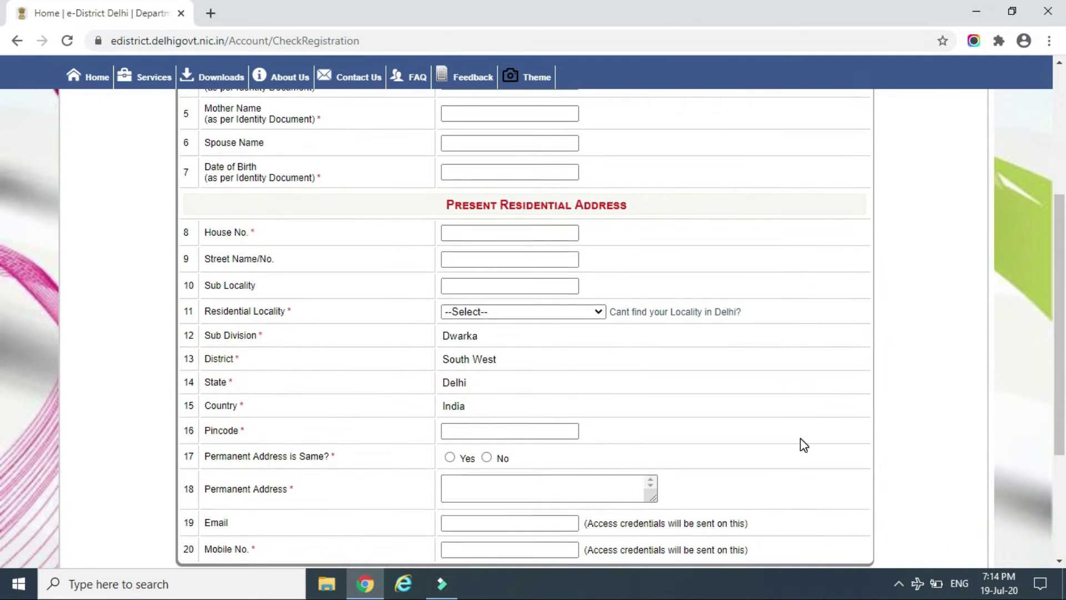
scroll(804, 444, "down", 1)
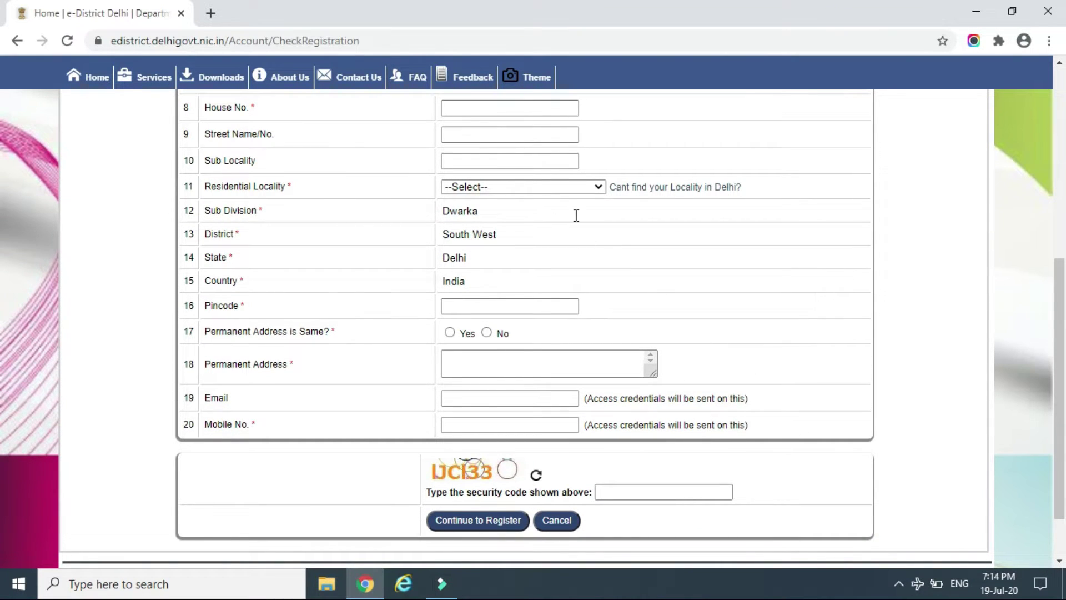
left_click(507, 312)
left_click(508, 312)
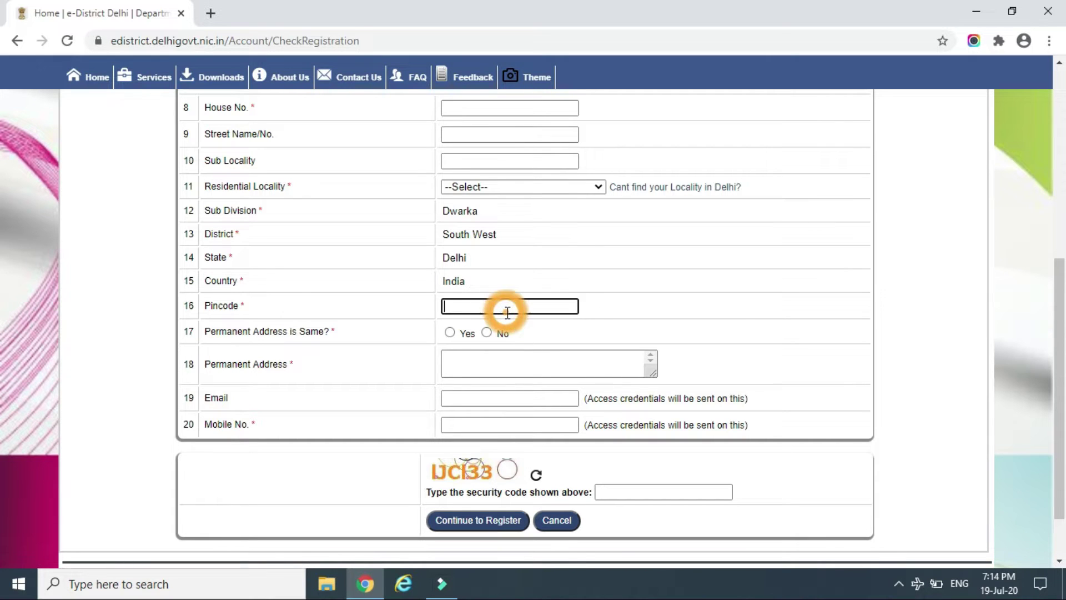
left_click(541, 373)
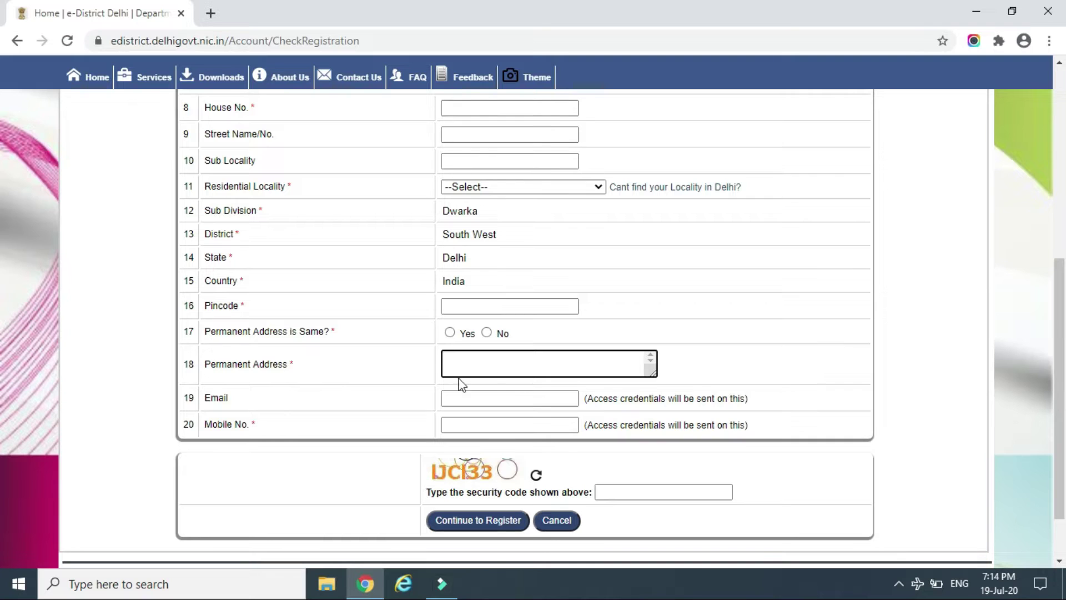
left_click(449, 333)
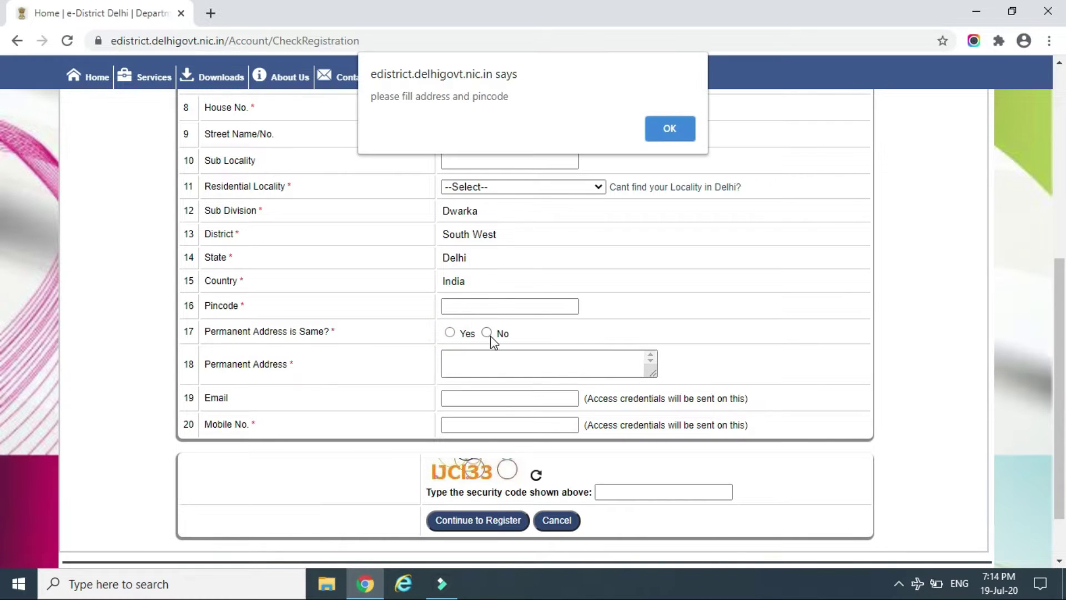
left_click(652, 121)
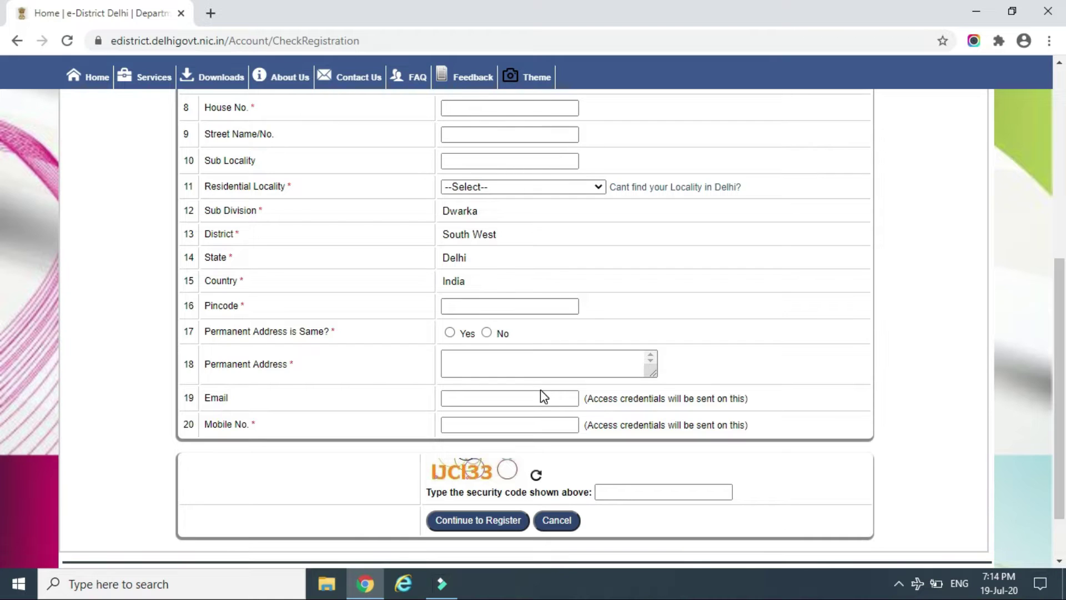
Type the displayed captcha into the security code box, correcting a mistyped character
left_click(657, 495)
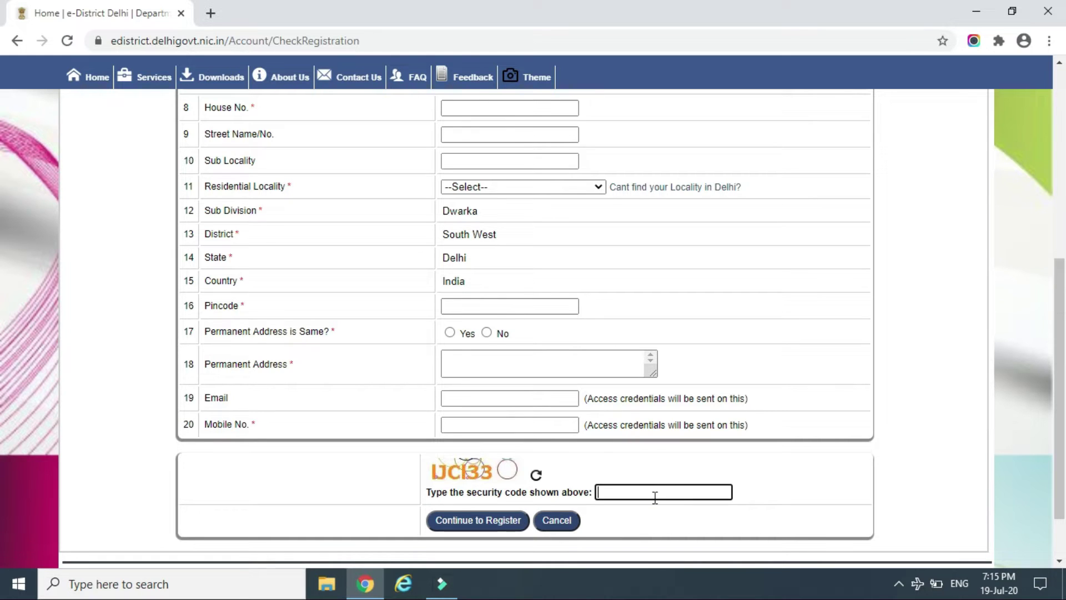
left_click(656, 497)
type("IJ")
key("BackSpace")
type("IJCI33")
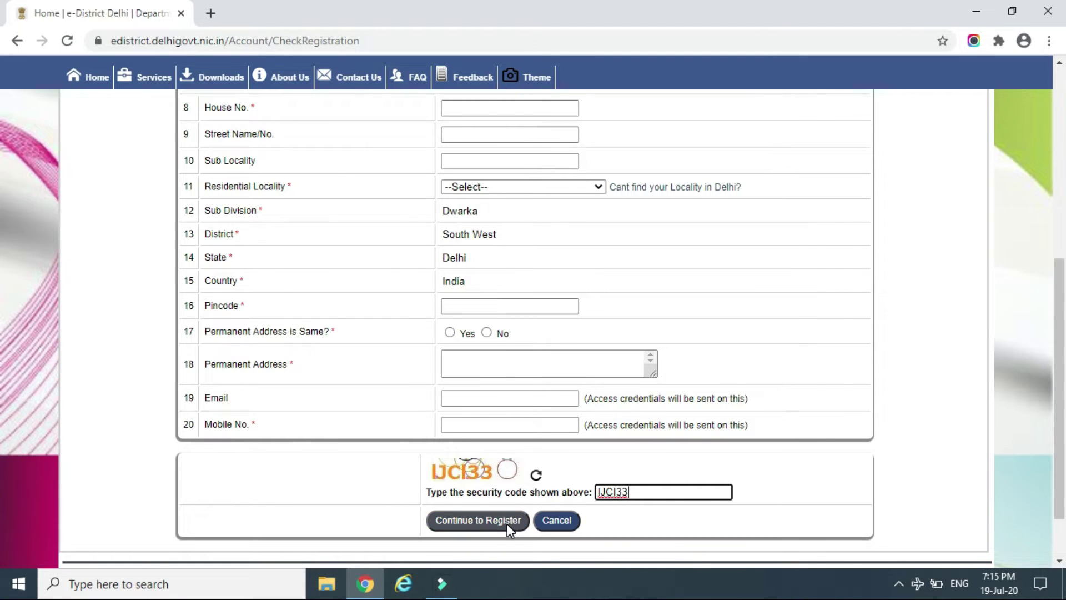
Submit the registration, go to Registered Users Login, and start entering the User Id
left_click(512, 524)
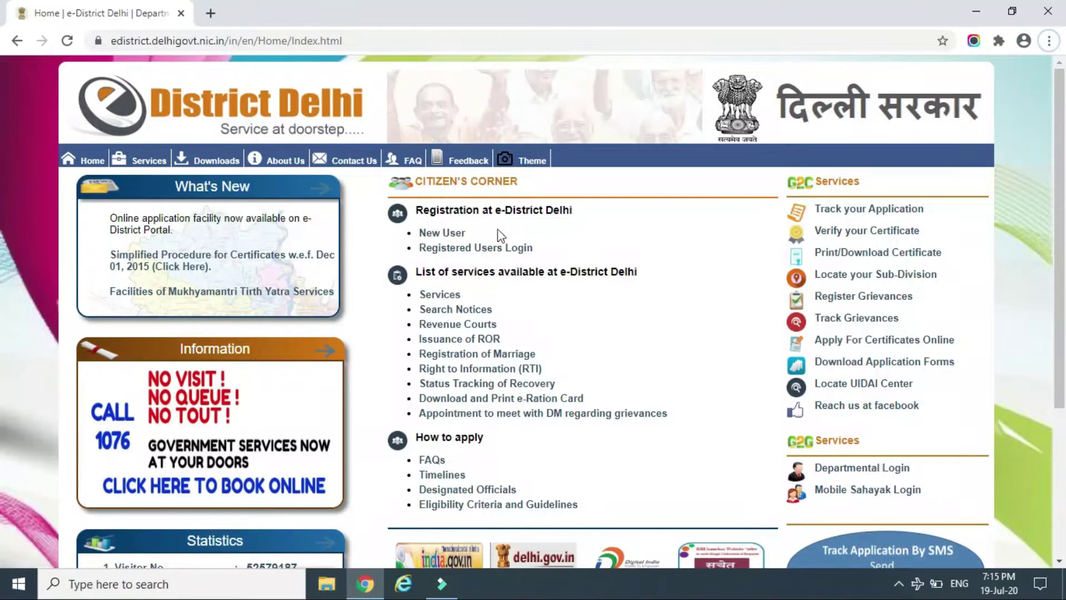
left_click(490, 249)
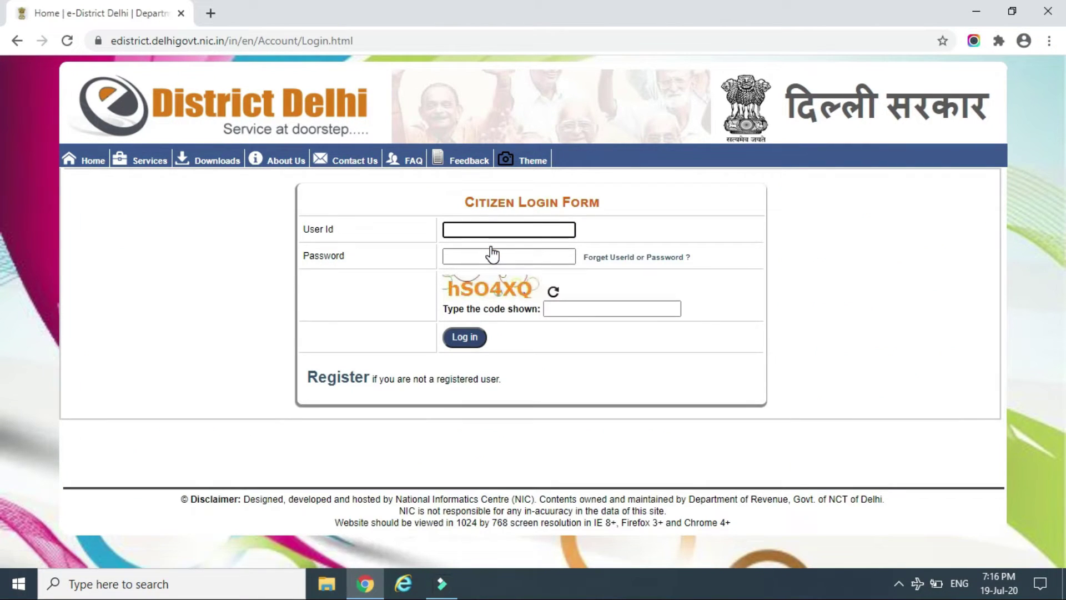
left_click(496, 229)
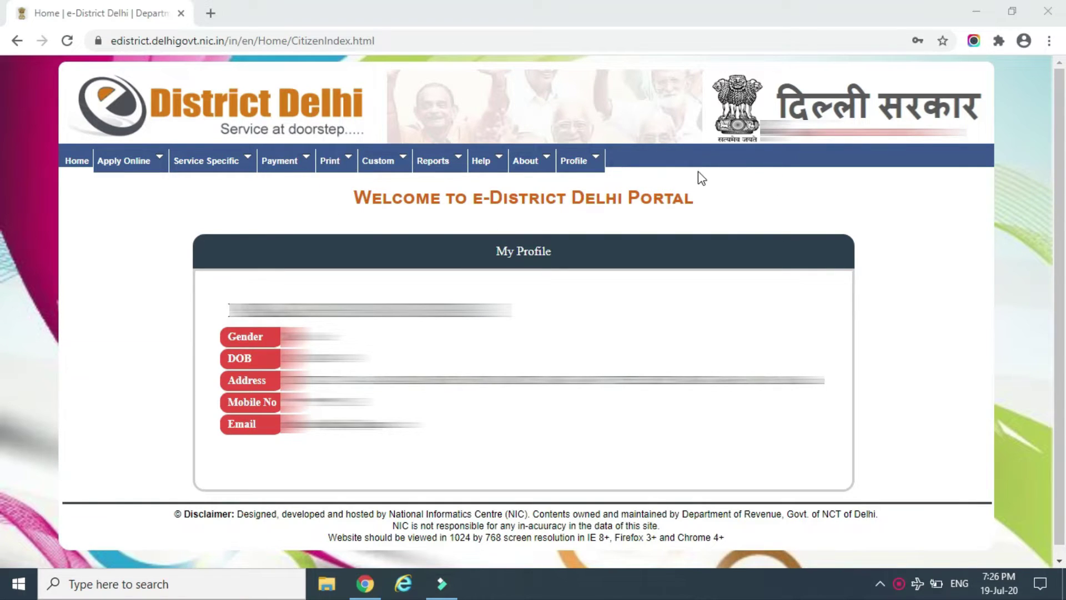
Under Apply Online > Apply for Services, apply for row 20, Enrollment as Civil Defence Volunteer
left_click(160, 159)
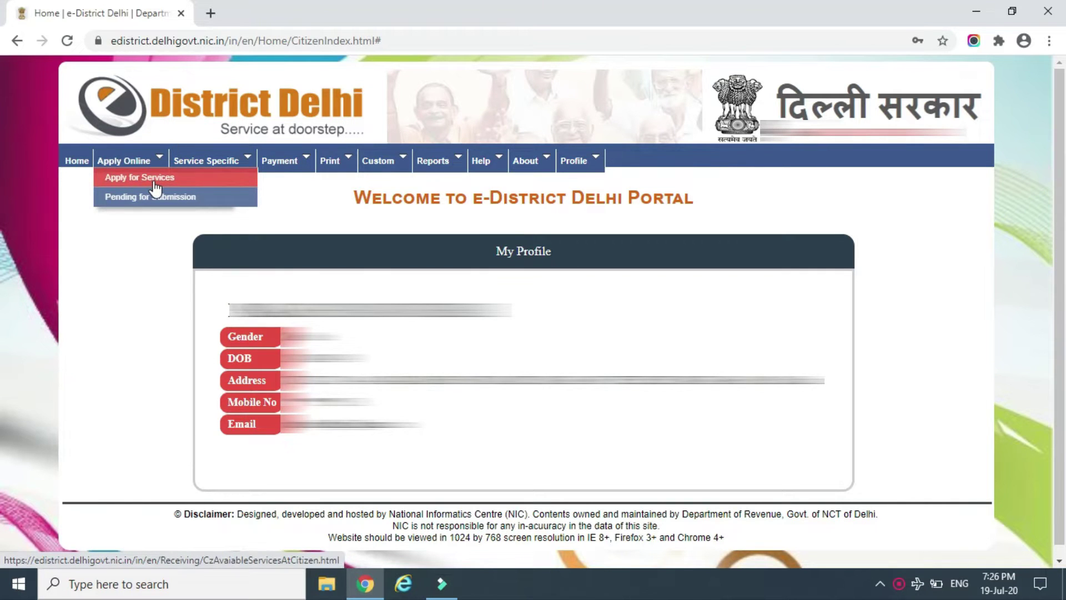
left_click(155, 183)
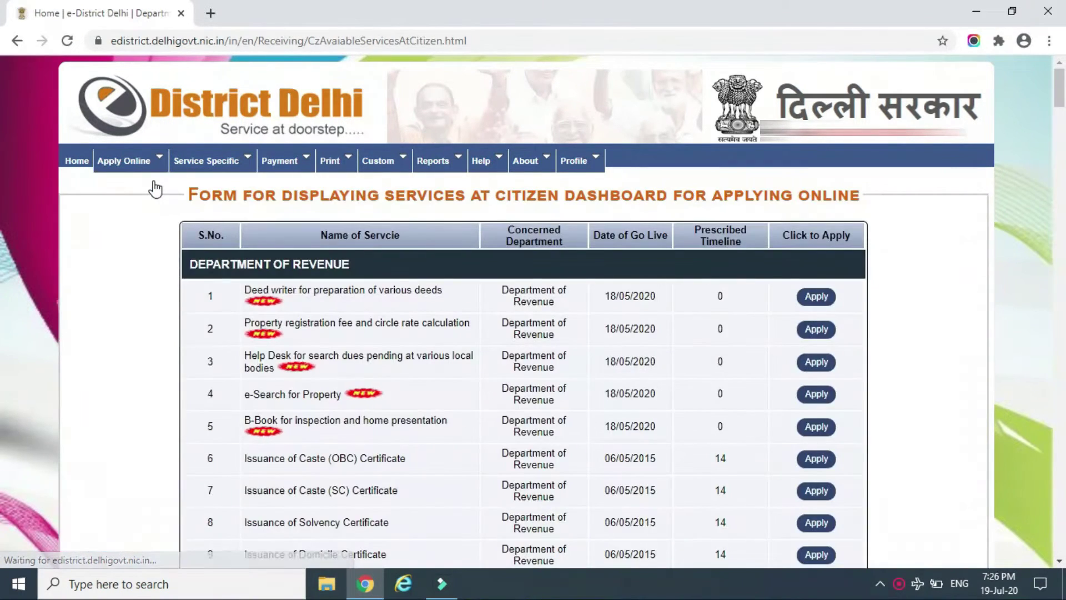
scroll(3, 127, "down", 6)
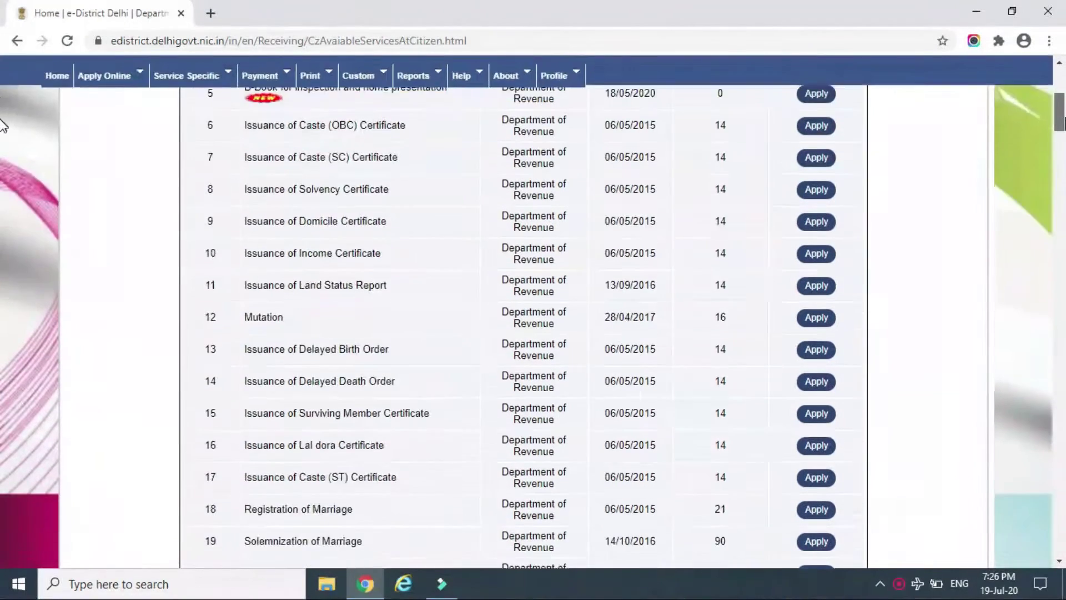
scroll(3, 127, "down", 4)
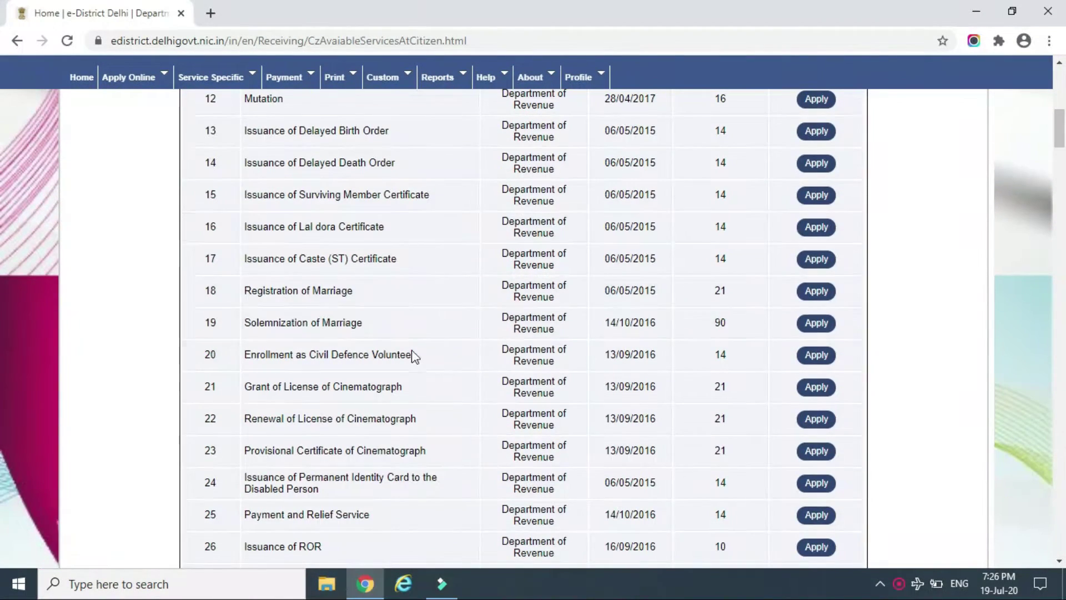
double_click(207, 354)
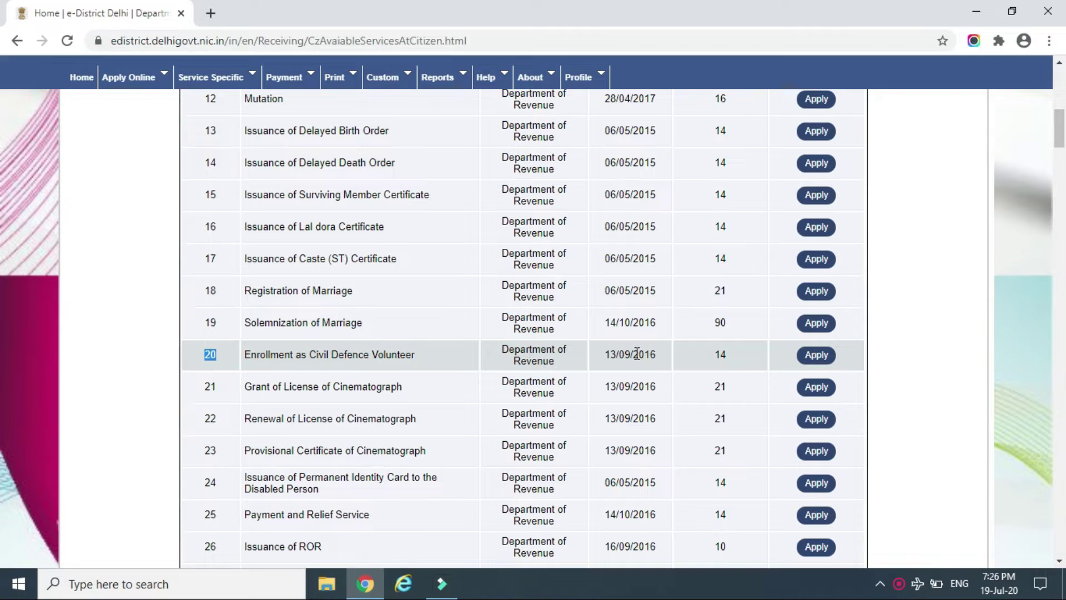
left_click(819, 357)
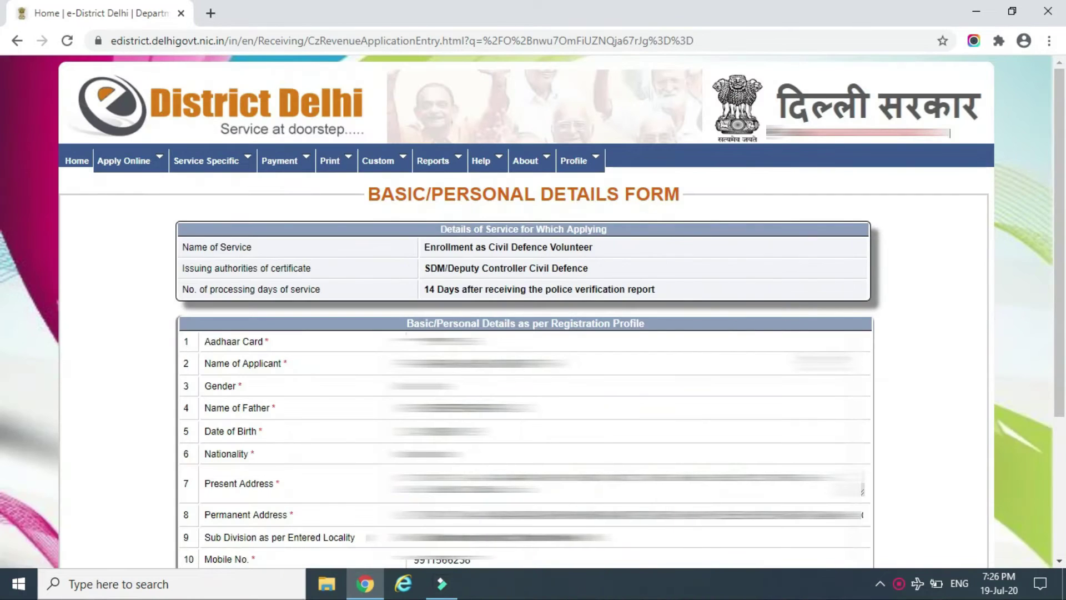
Review the prefilled personal details and continue to the service-details form
scroll(691, 434, "down", 3)
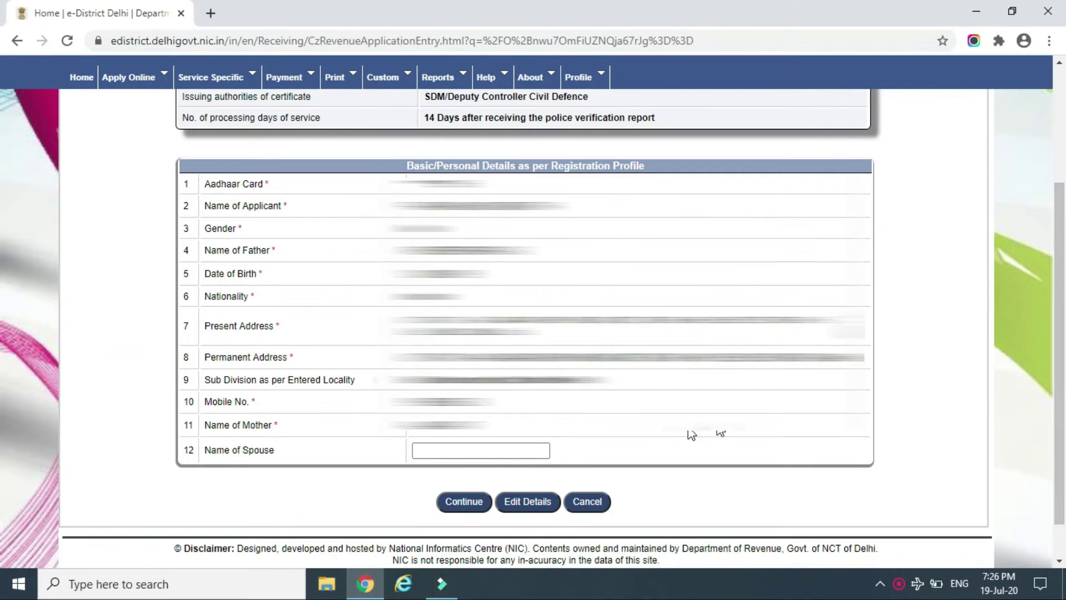
left_click(512, 452)
left_click(456, 505)
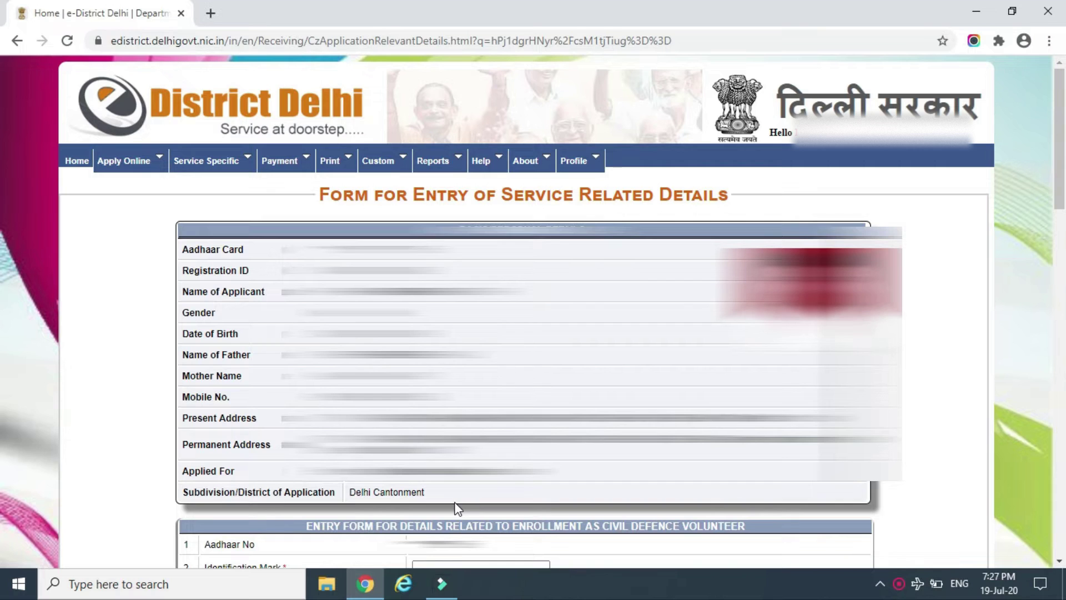
Enter identification mark 'MOLI ON RIGHT HAND' and choose CDV division NARAINA VIHAR
scroll(457, 507, "down", 7)
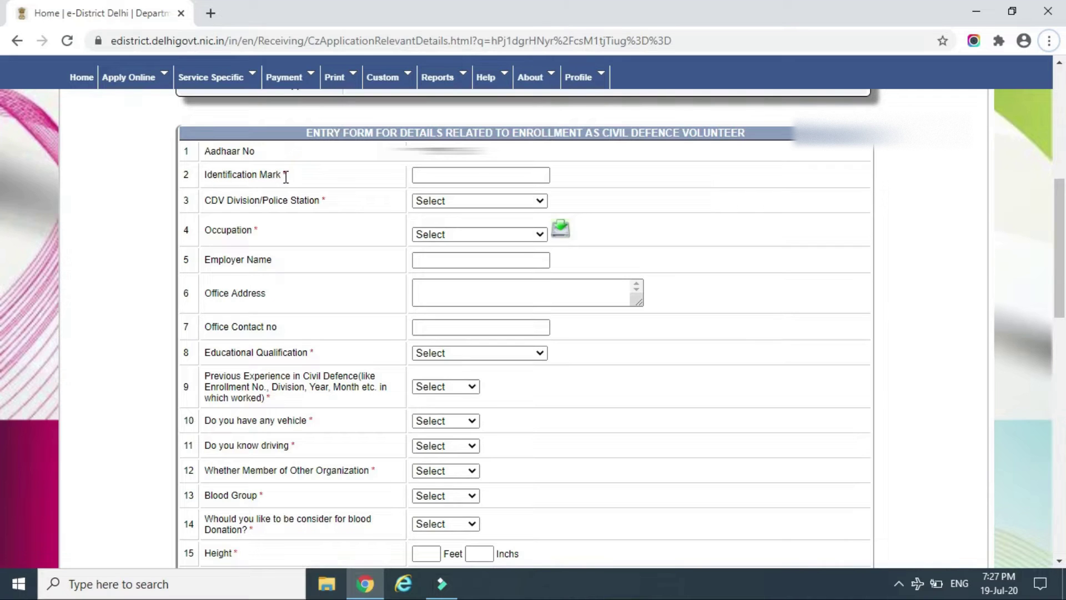
left_click(453, 176)
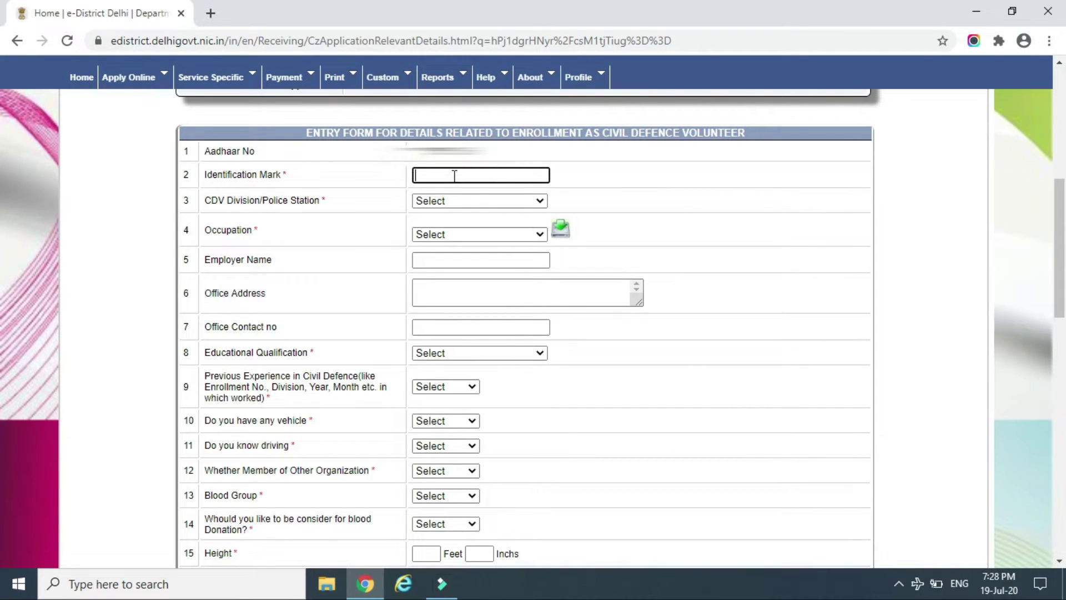
type("MOLI ON RIGHT HAND")
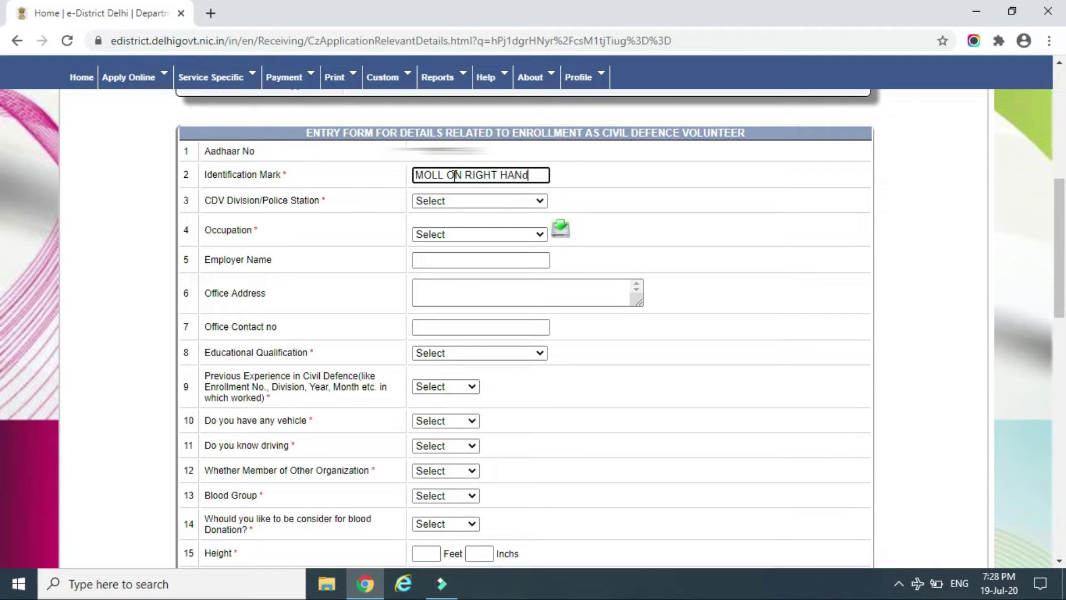
key("Tab")
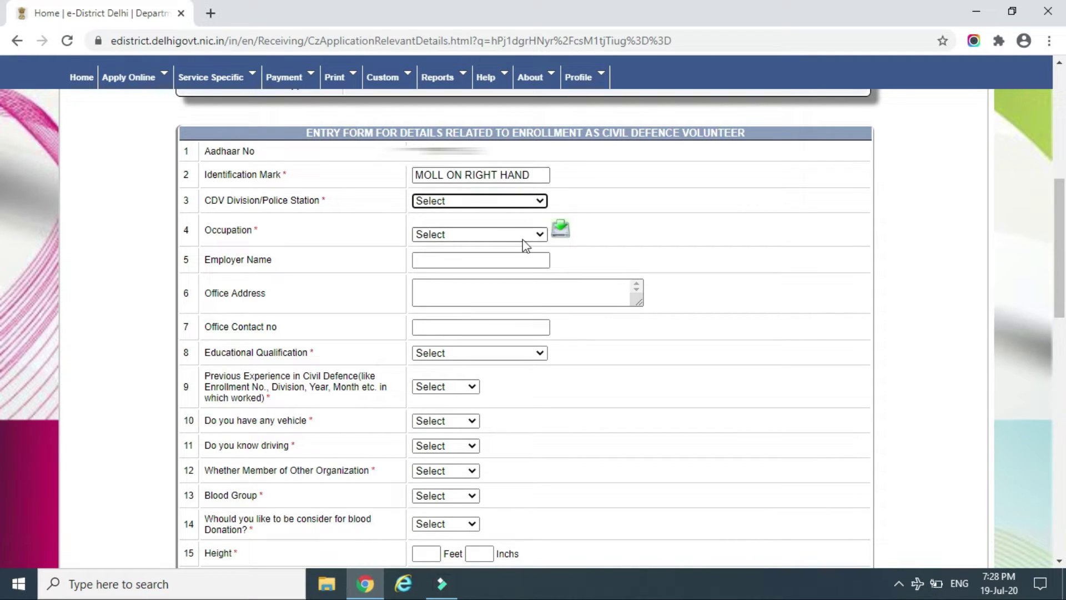
left_click(482, 205)
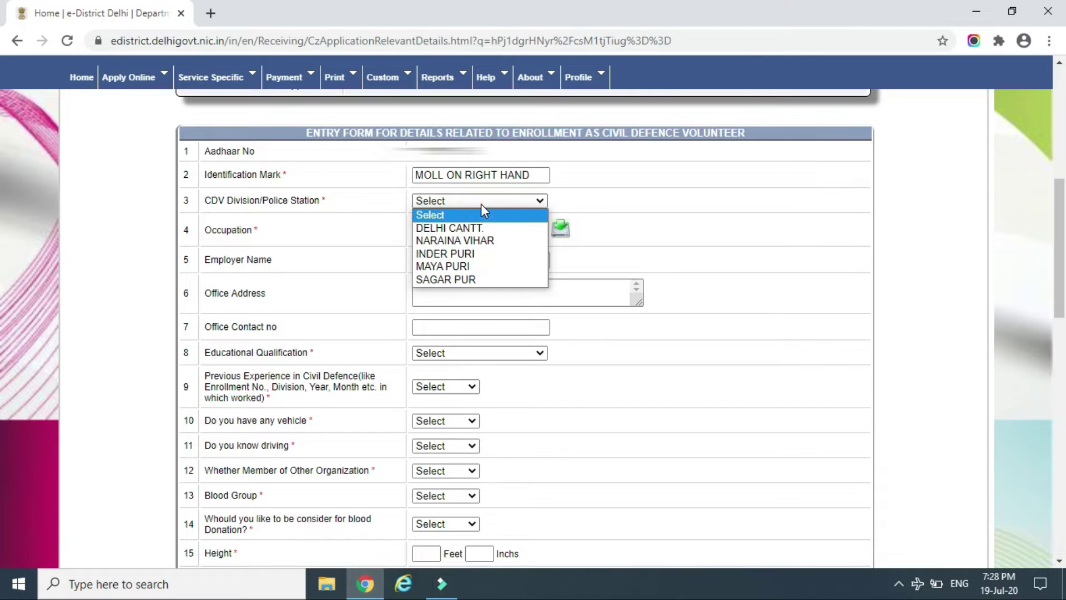
left_click(480, 205)
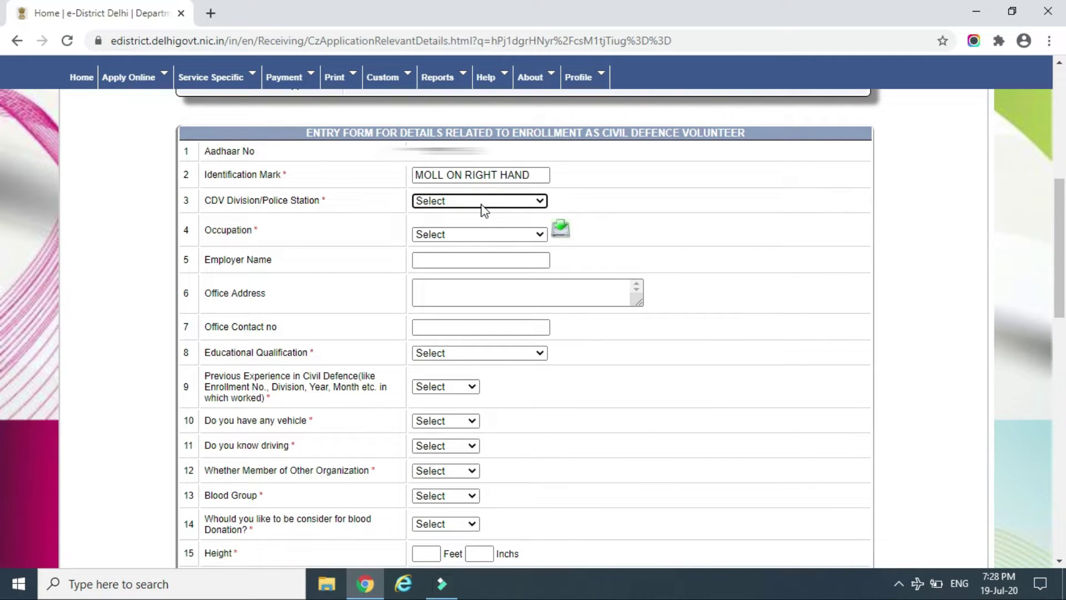
left_click(481, 205)
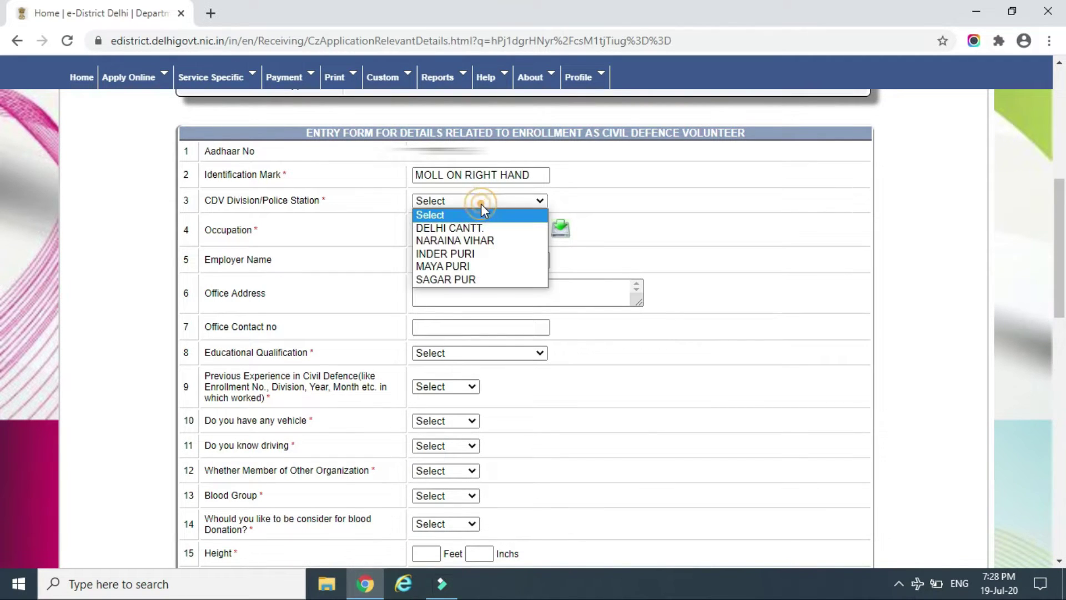
left_click(481, 242)
Set occupation to Not Working and educational qualification to Graduation
left_click(481, 234)
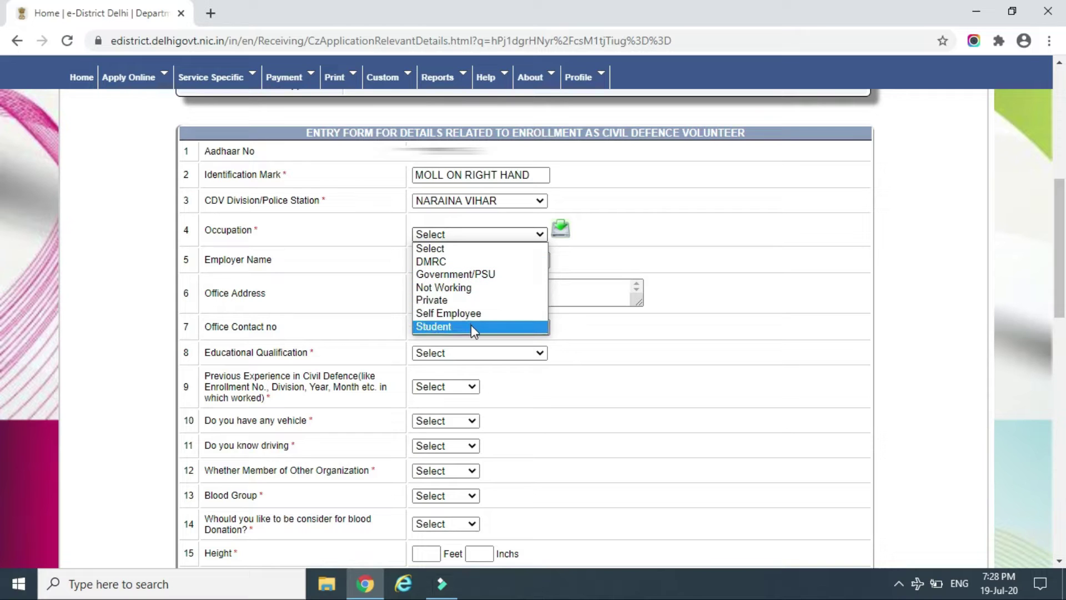
left_click(471, 289)
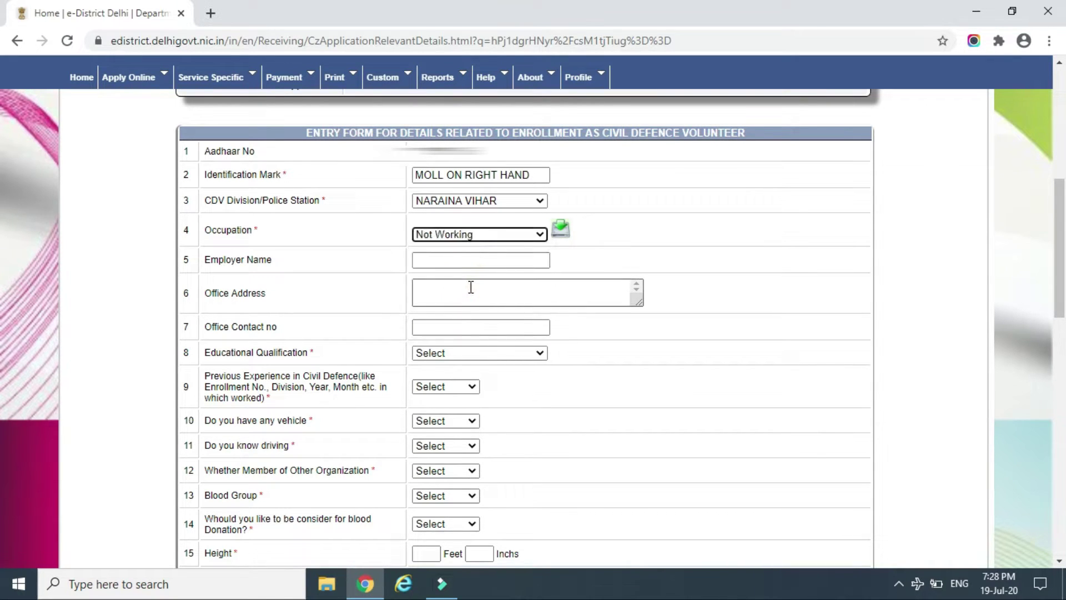
left_click(457, 259)
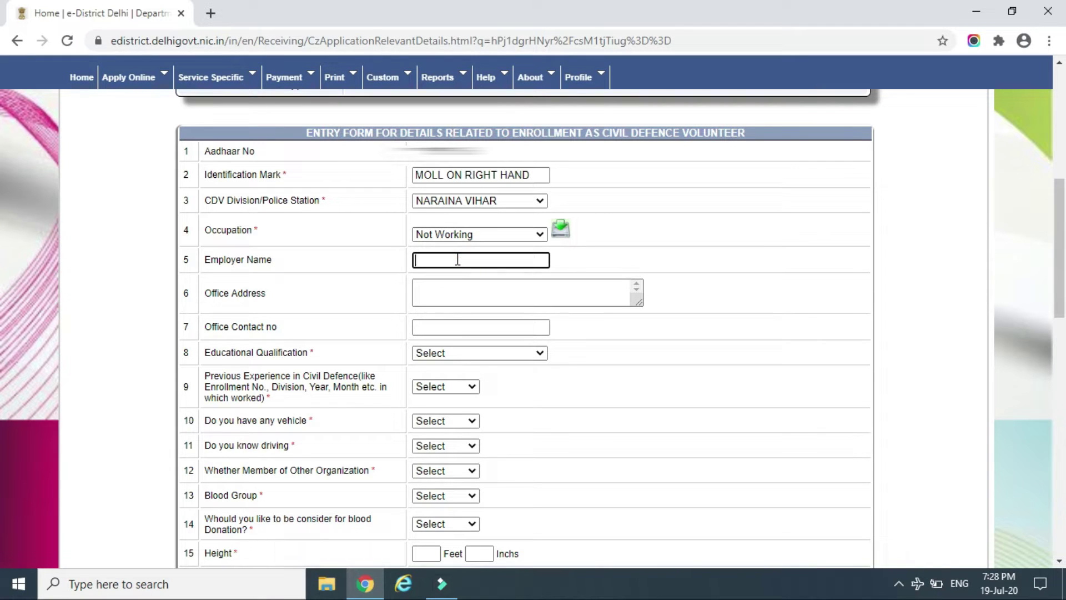
key("Tab")
key("Tab")
key("Tab")
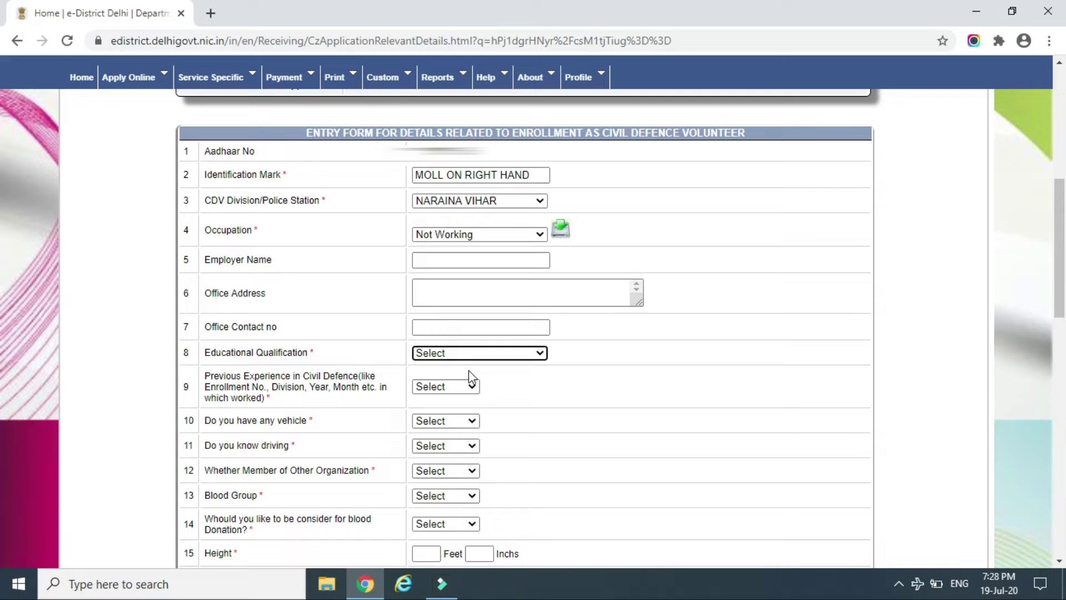
left_click(503, 362)
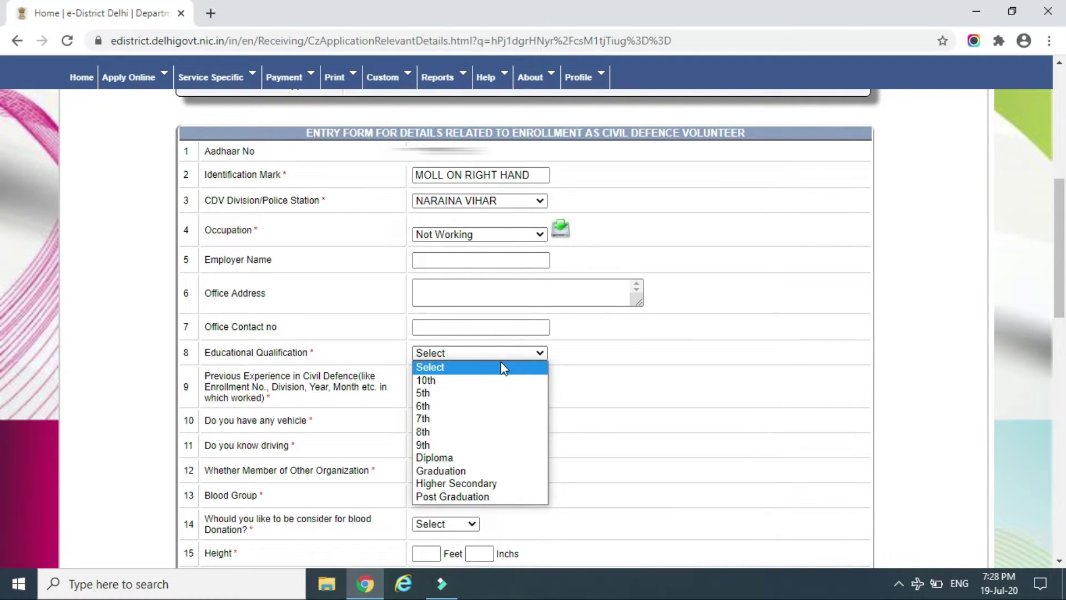
left_click(484, 470)
scroll(1005, 305, "down", 3)
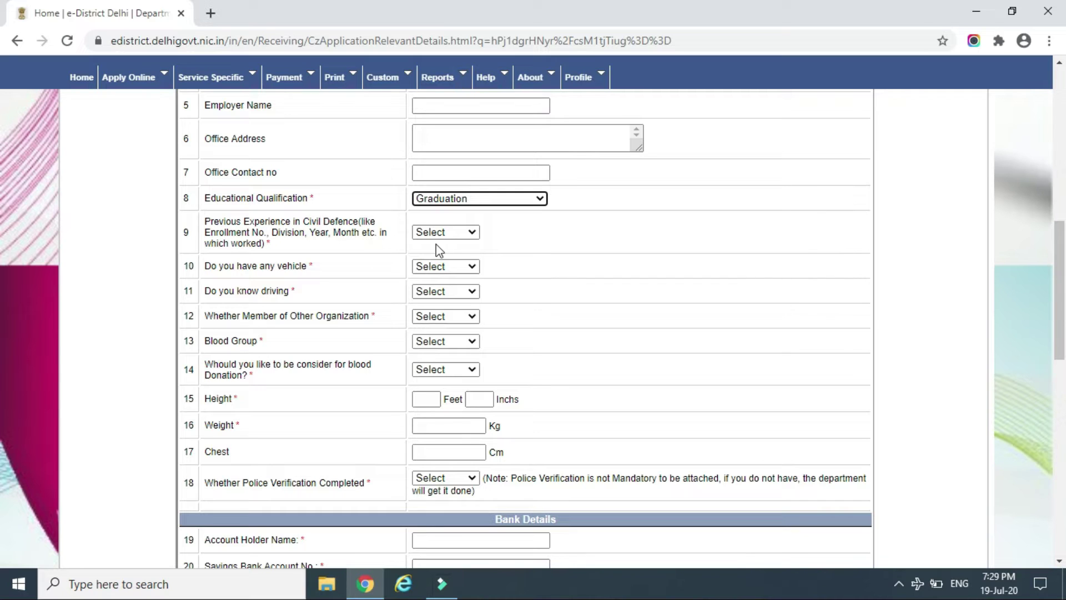
Answer No to previous civil defence experience, owning a vehicle, and knowing driving
left_click(465, 233)
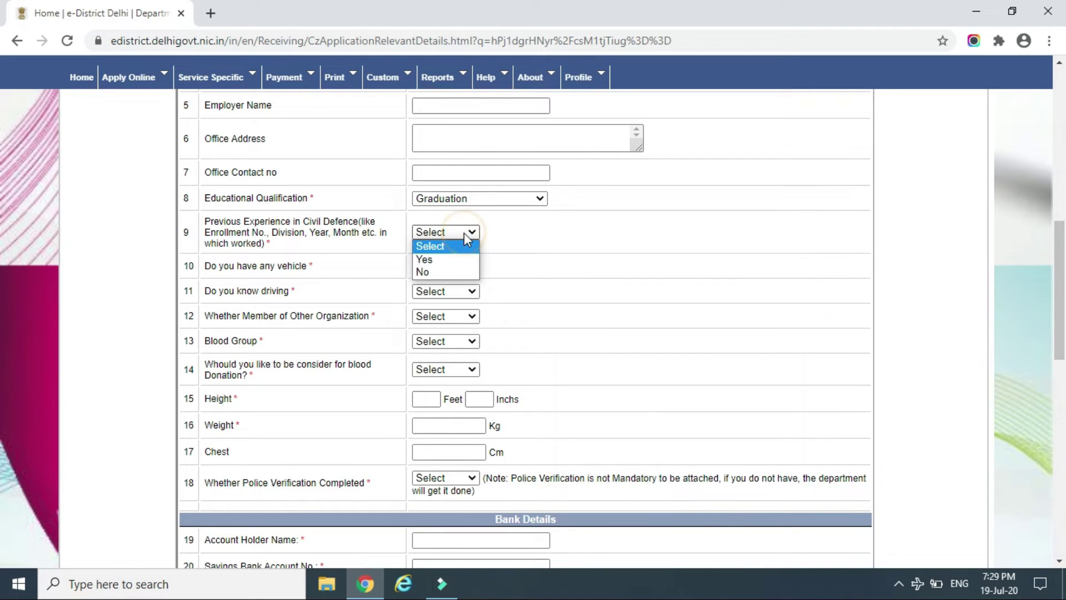
left_click(456, 271)
left_click(457, 269)
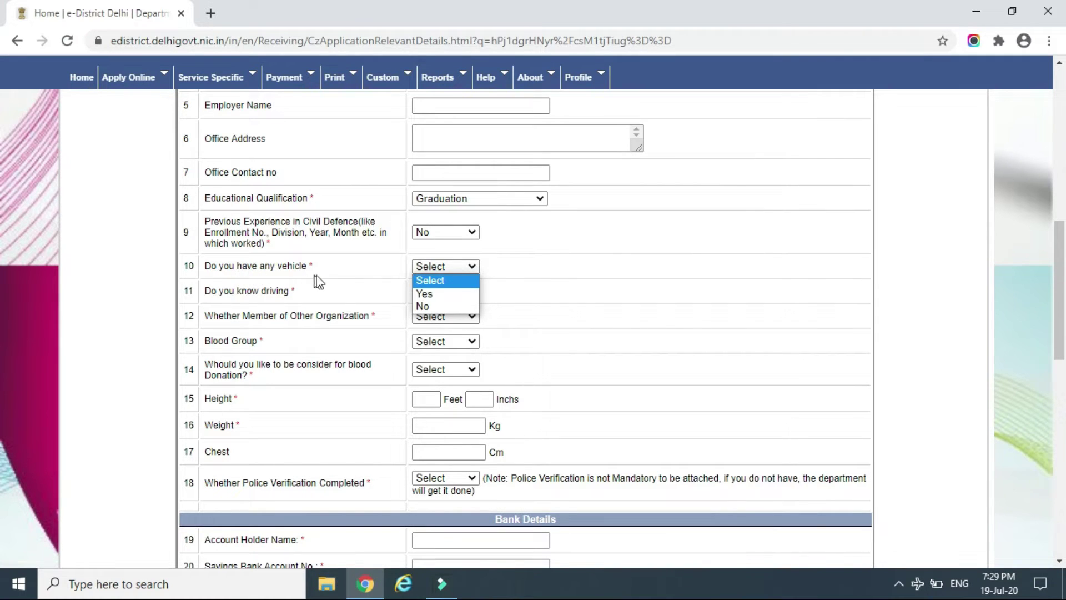
left_click(435, 293)
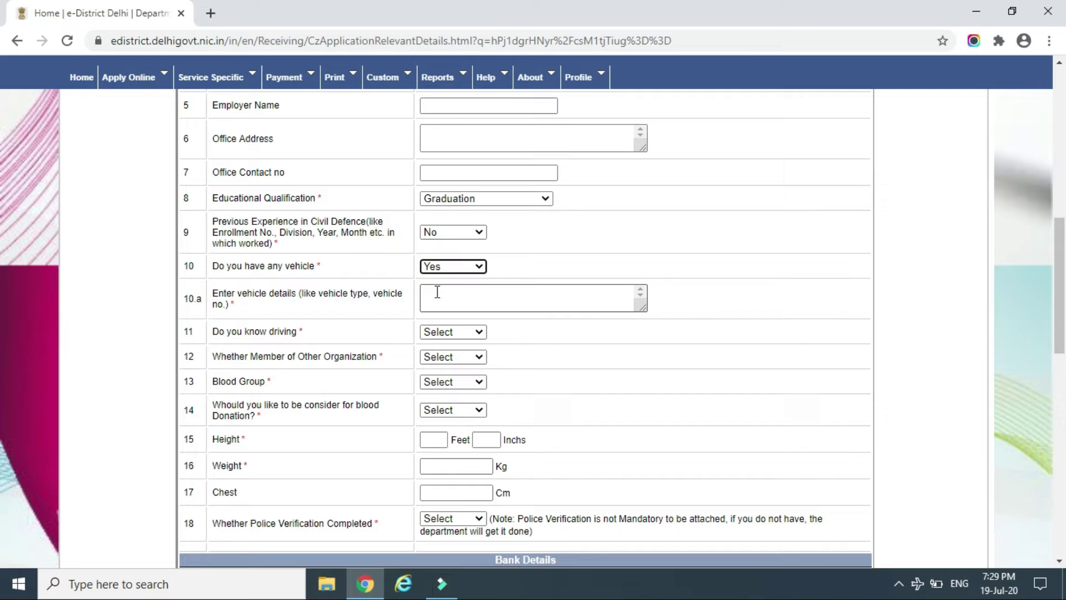
left_click(466, 267)
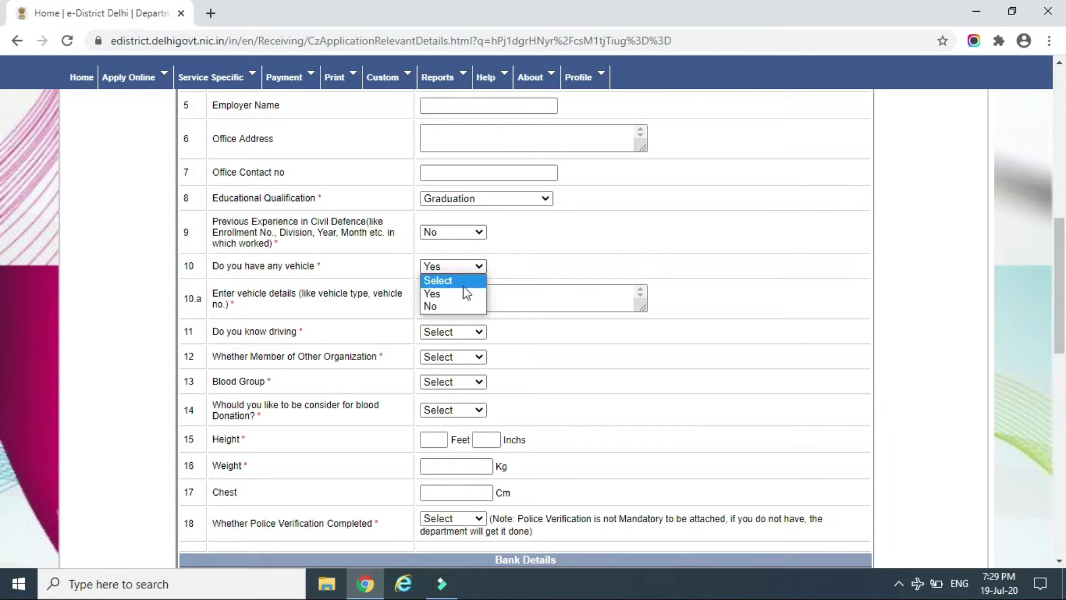
left_click(458, 304)
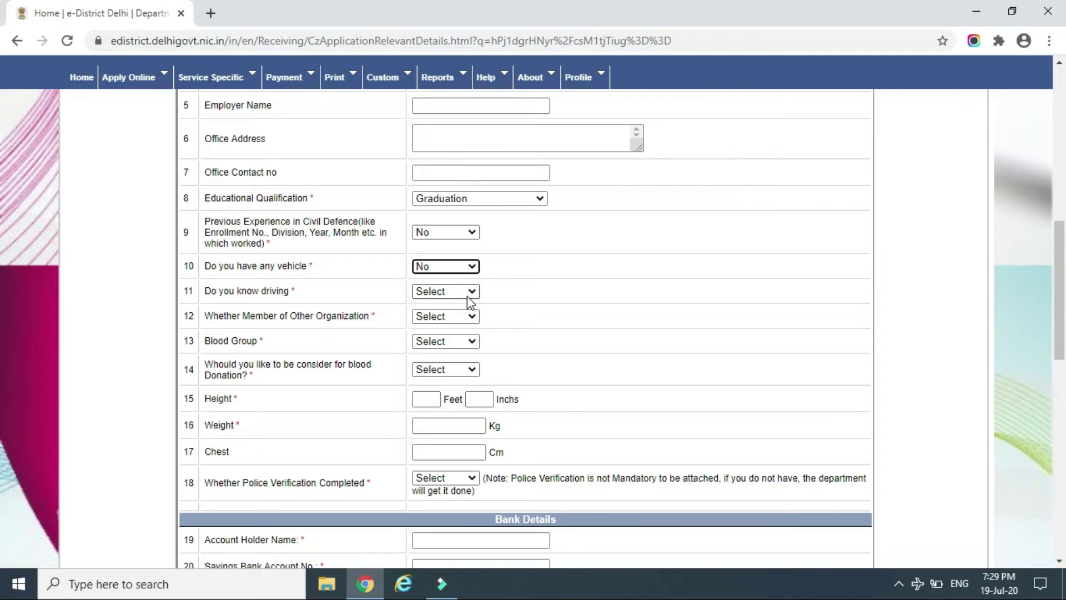
left_click(467, 298)
left_click(461, 329)
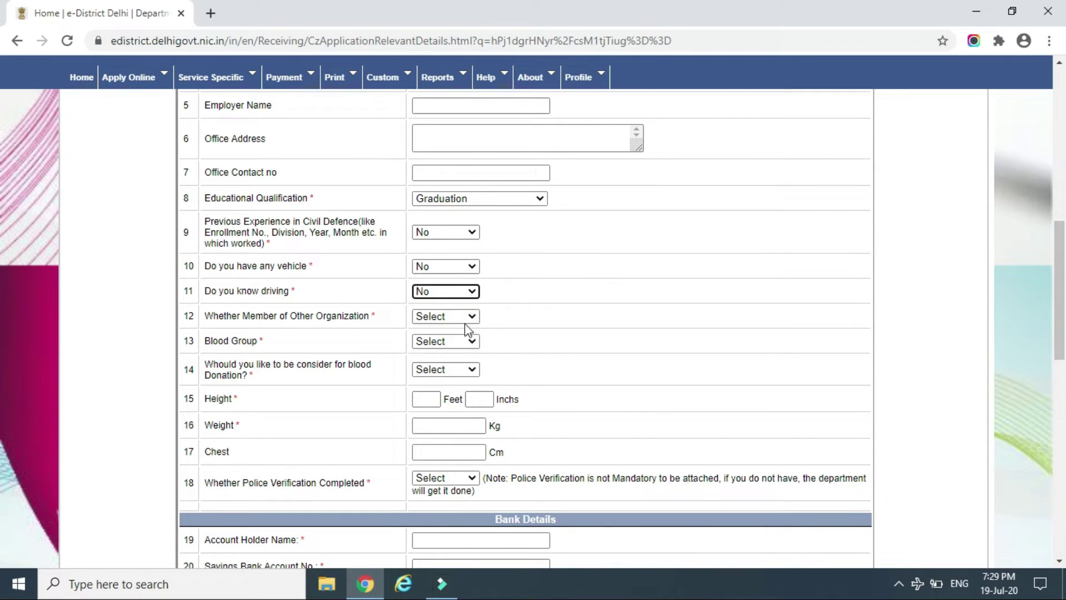
Answer No to other organization membership, set blood group A+, and Yes to blood donation
left_click(464, 317)
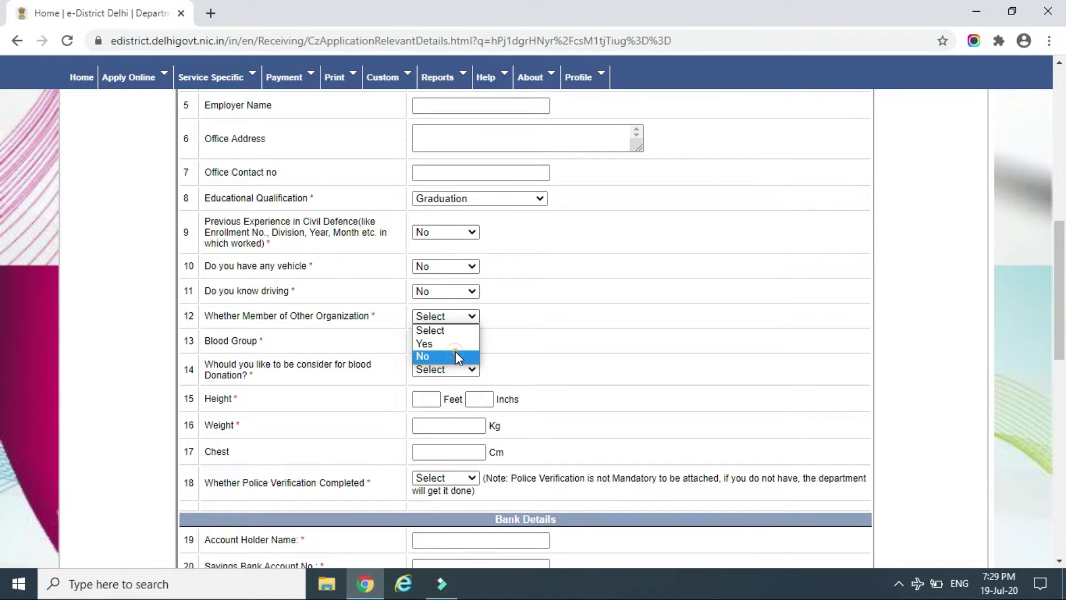
left_click(455, 352)
left_click(458, 340)
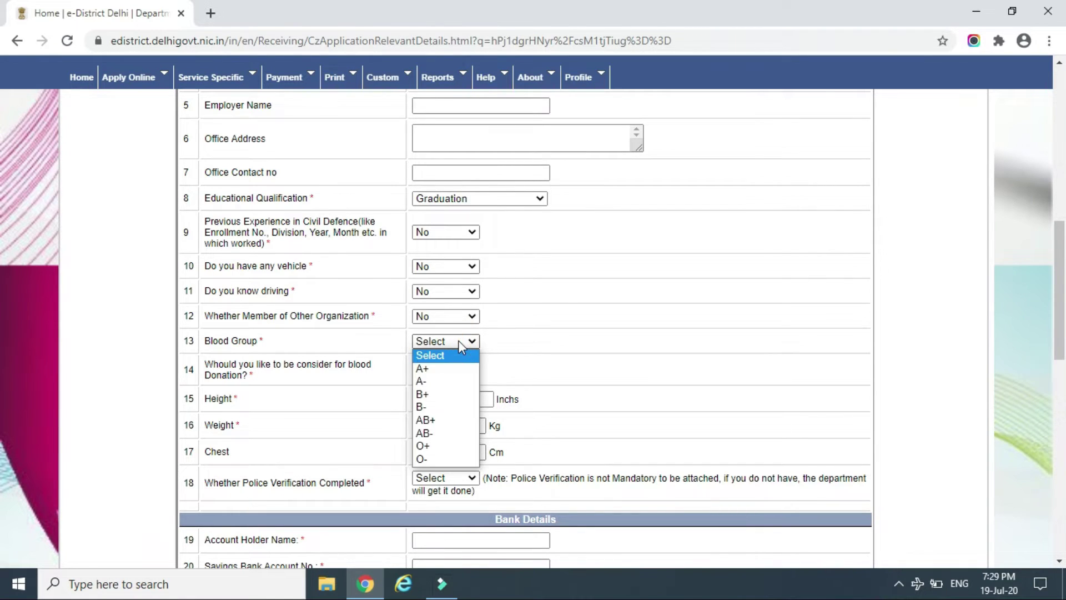
left_click(437, 368)
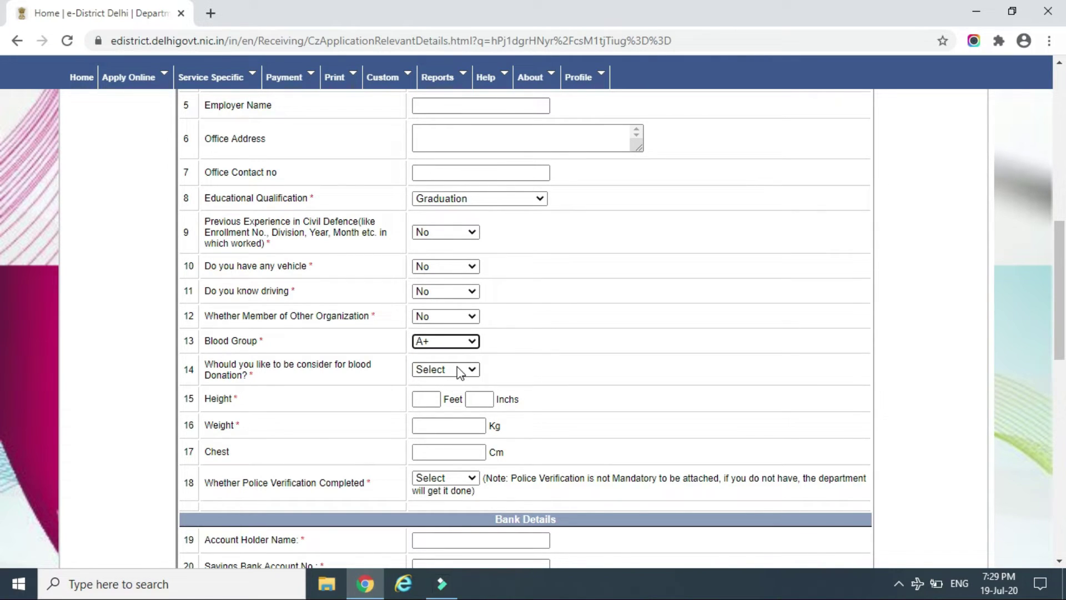
left_click(457, 368)
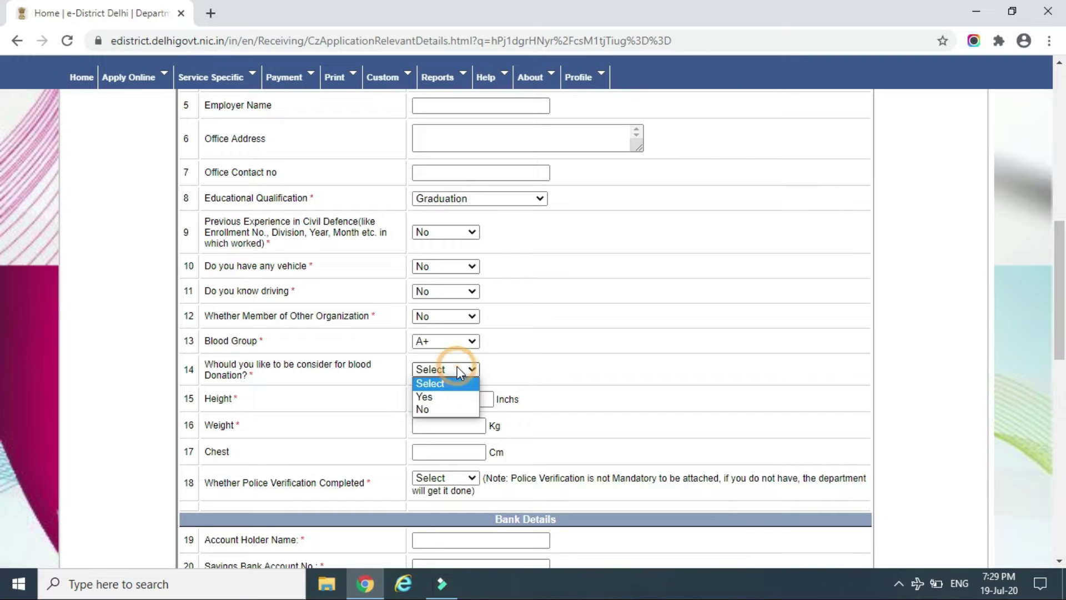
left_click(438, 397)
left_click(432, 400)
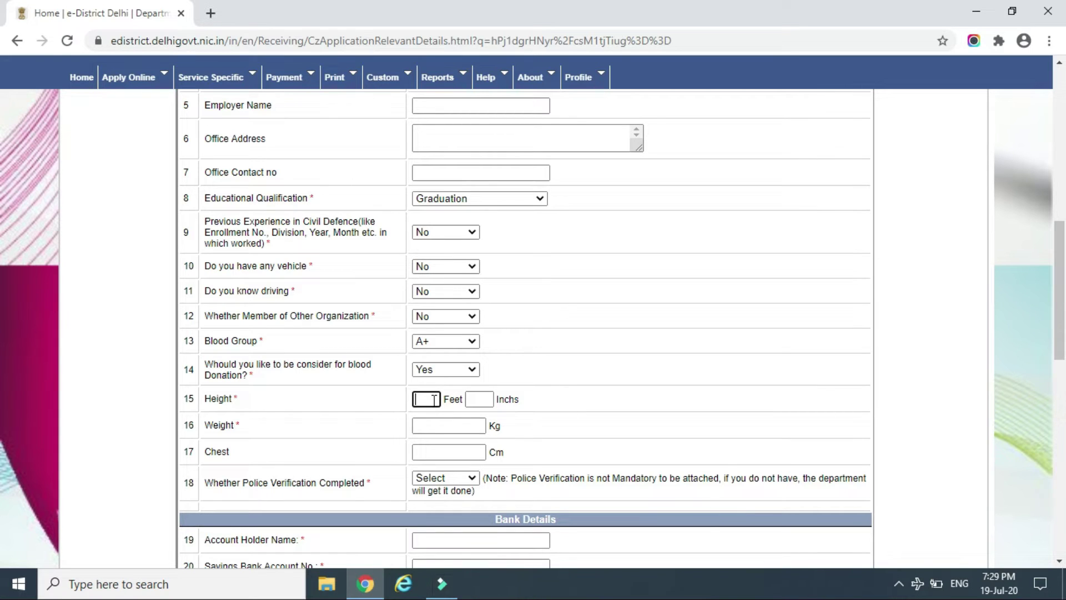
Enter height 5 ft 10 in and weight 65 kg, skip chest, and answer Yes to police verification
type("5")
key("Tab")
key("Tab")
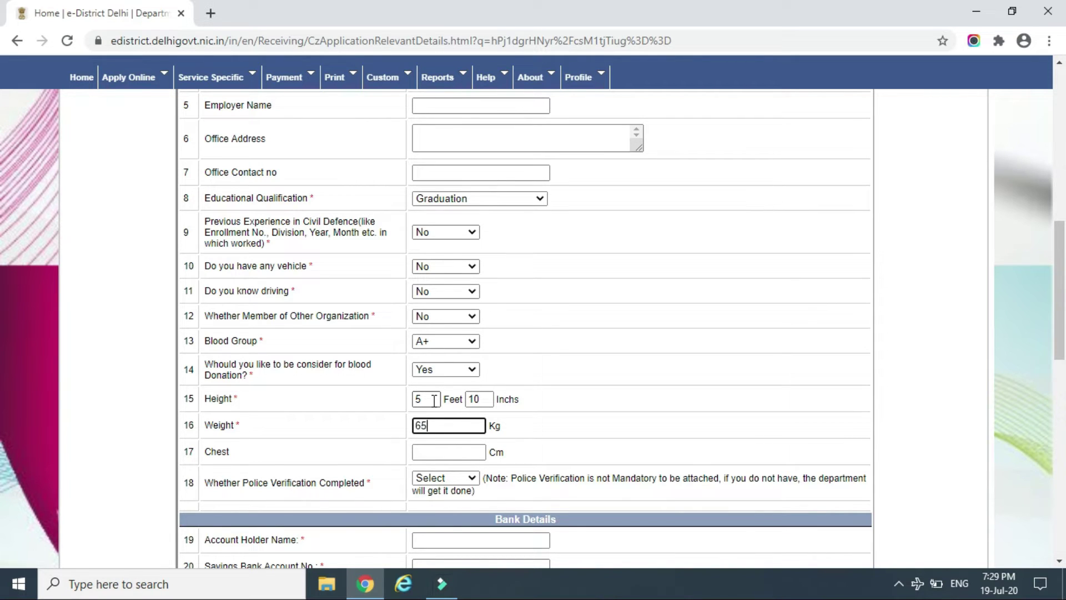
key("Tab")
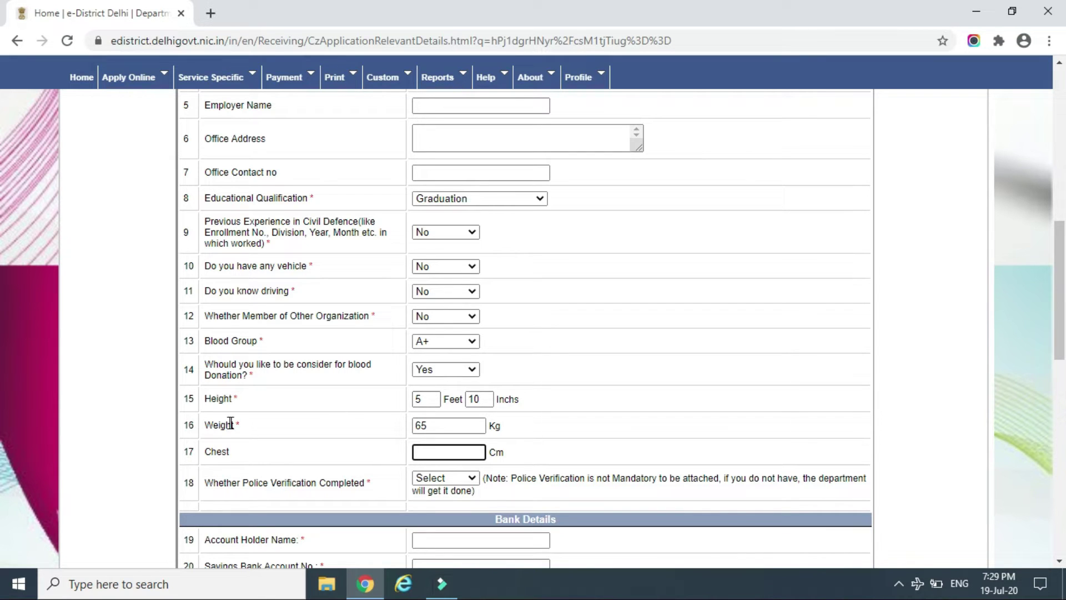
left_click(239, 454)
double_click(214, 451)
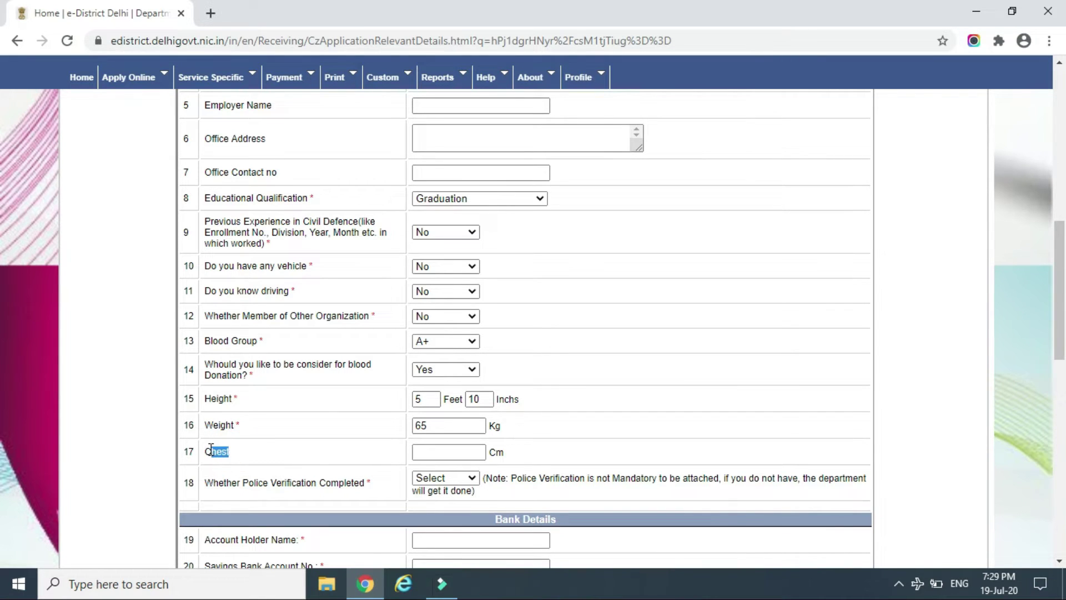
left_click(387, 448)
left_click(428, 450)
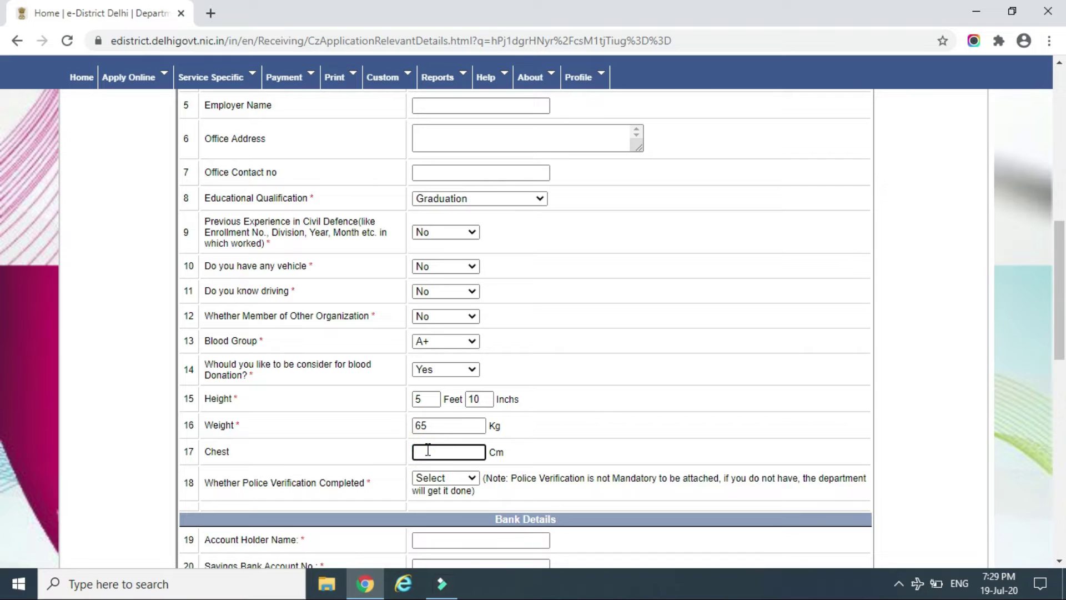
key("Tab")
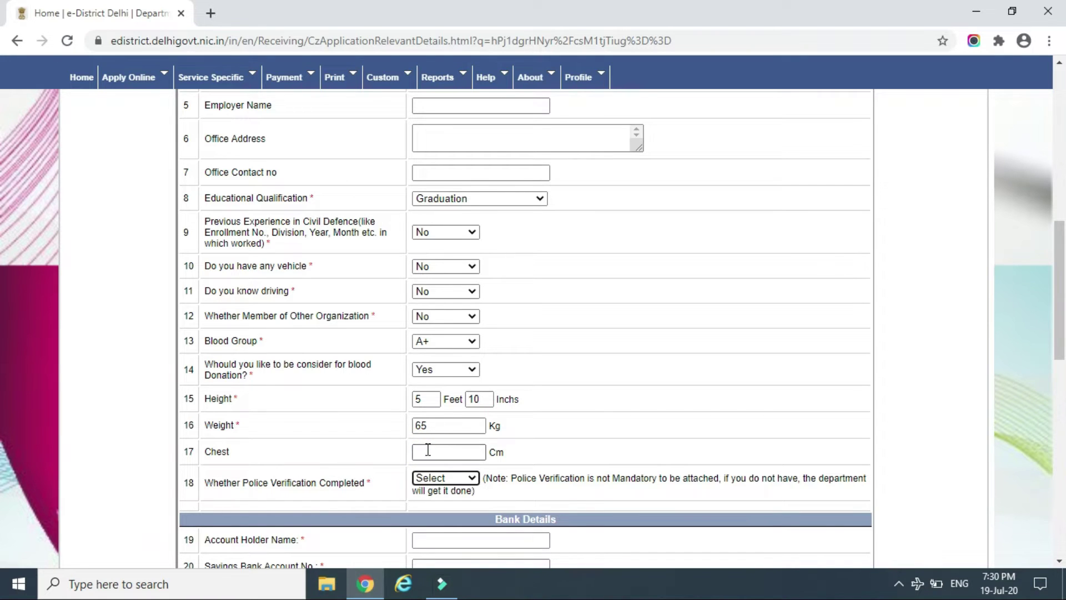
left_click(472, 478)
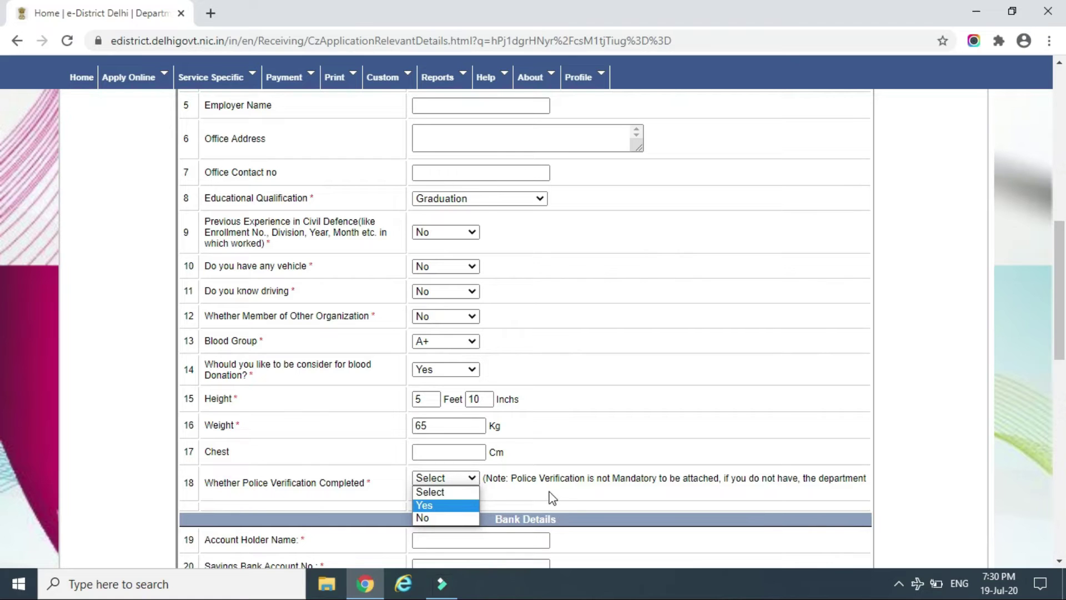
left_click(454, 506)
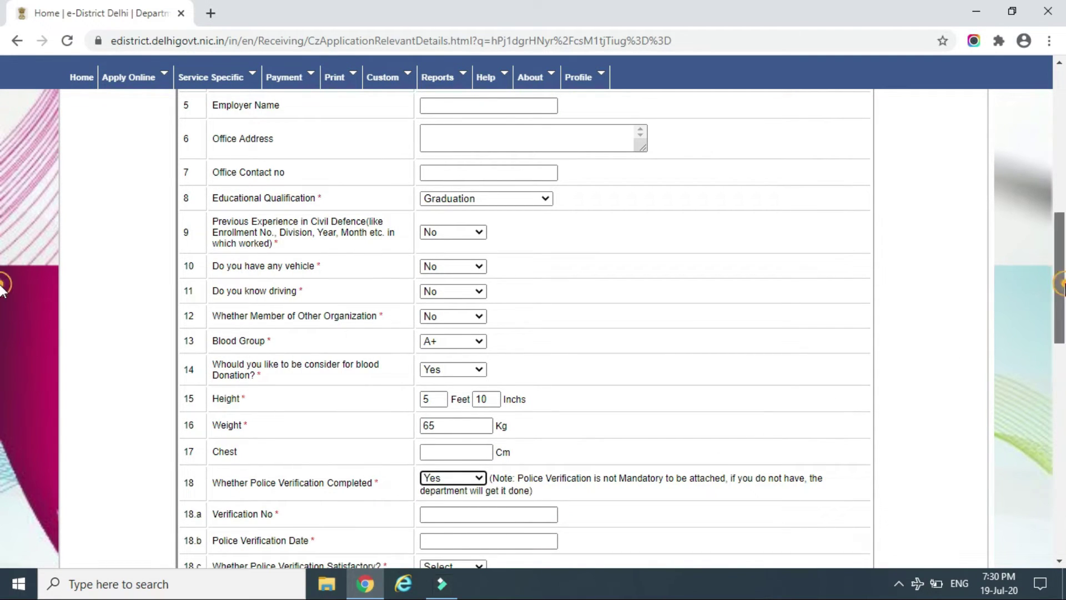
Enter the police verification number
scroll(3, 299, "down", 3)
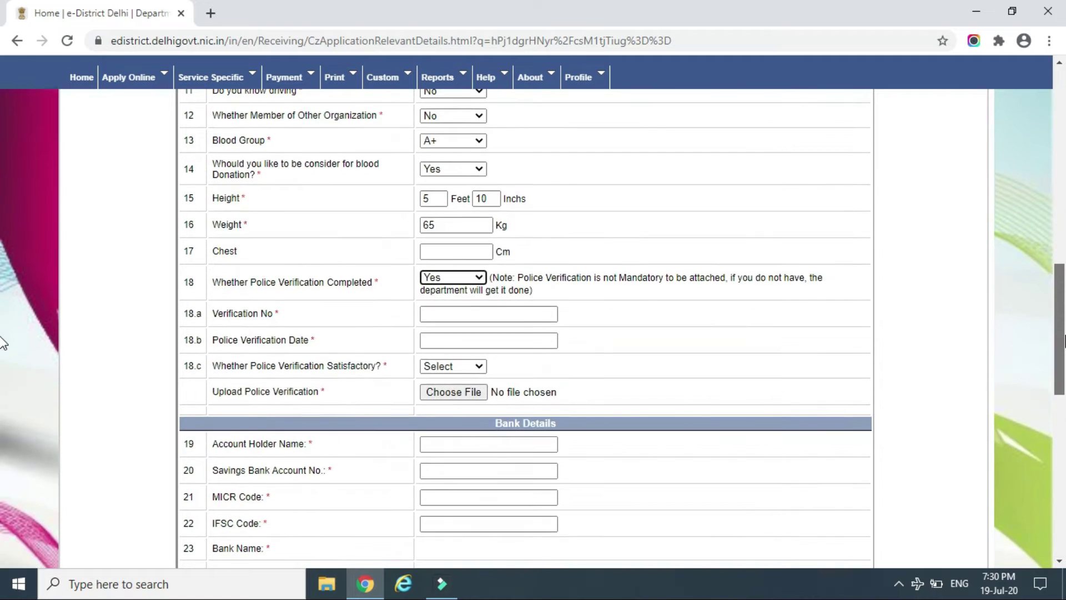
left_click(486, 313)
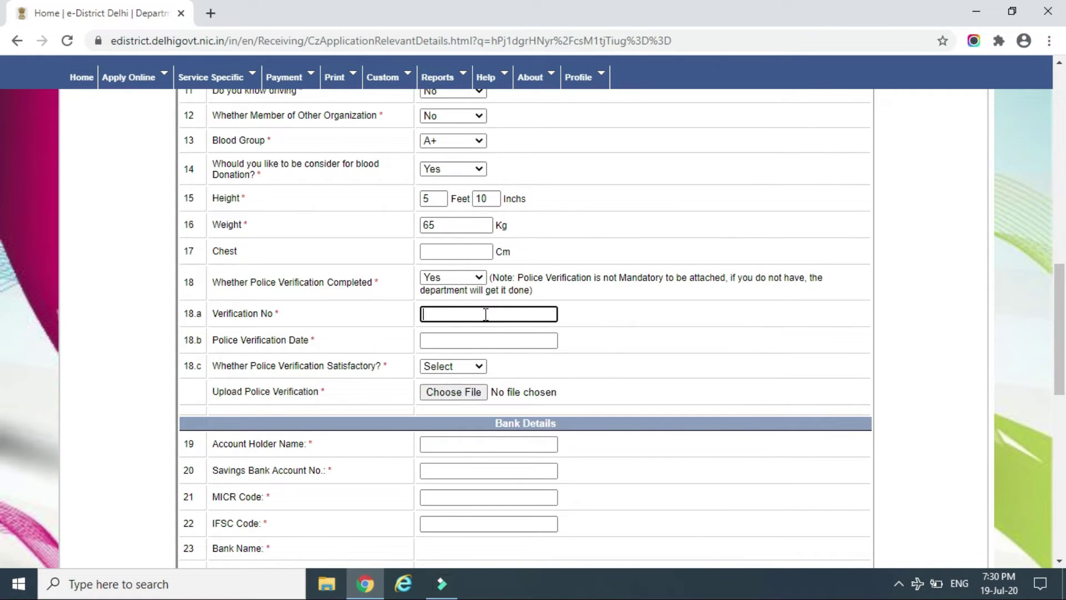
left_click(502, 341)
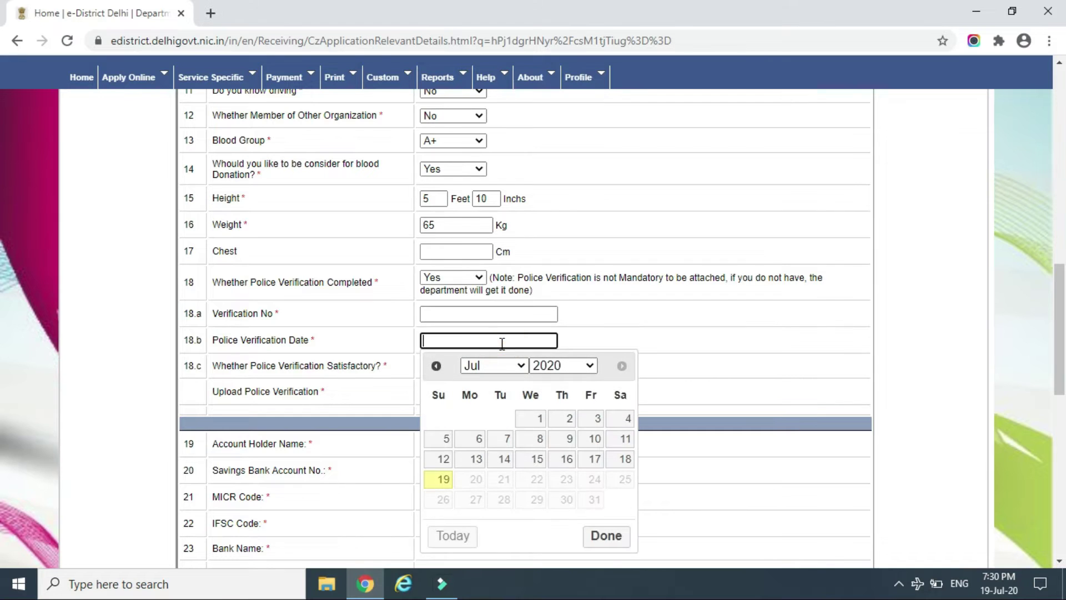
left_click(490, 314)
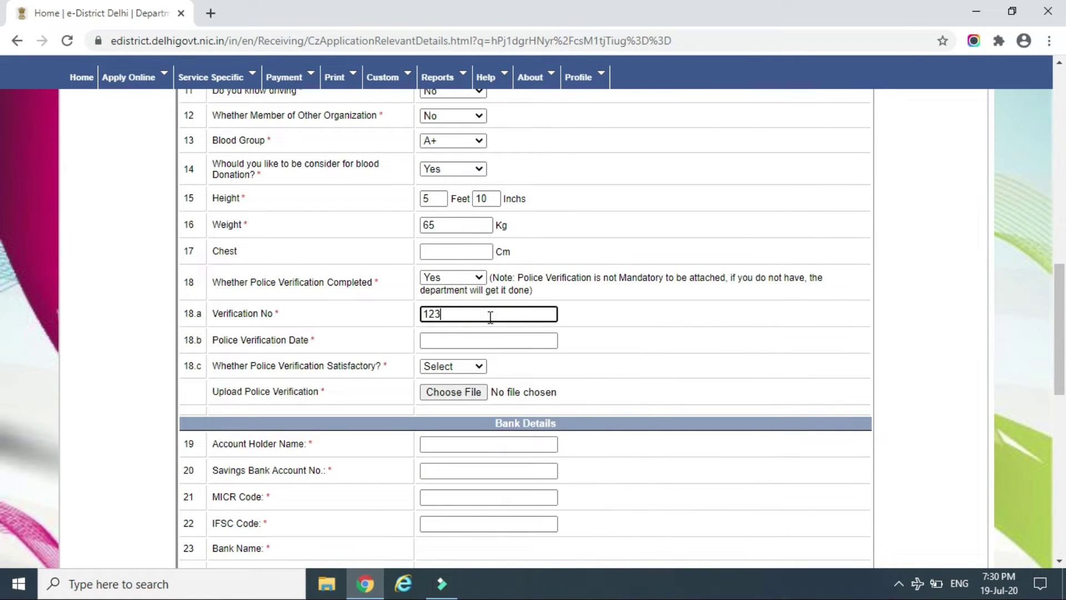
key("Tab")
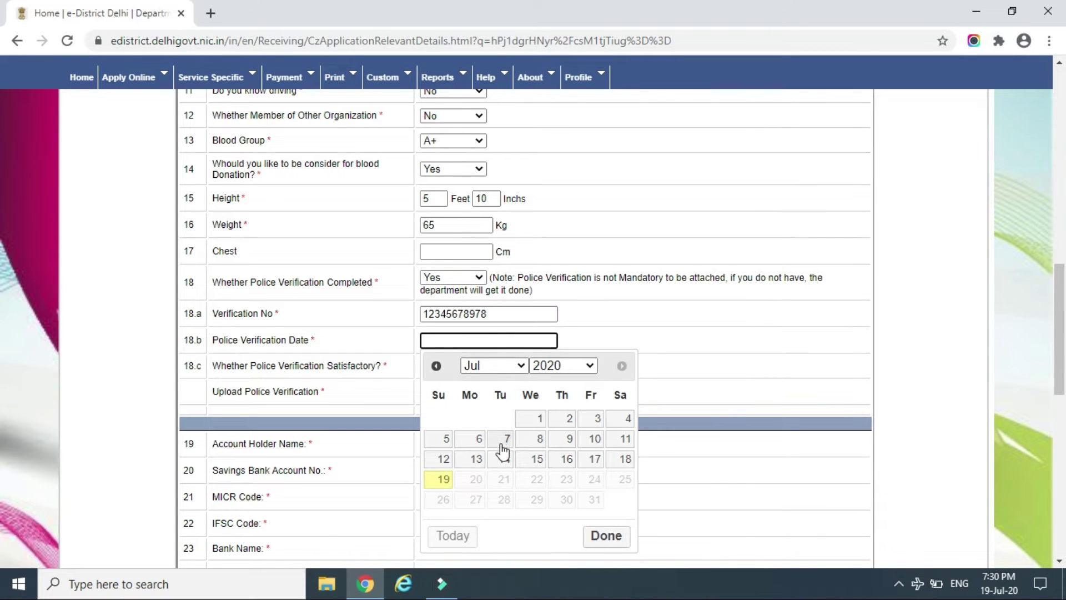
Set the verification date to 25 June 2020, mark it Ok, and cancel the file attachment
left_click(519, 366)
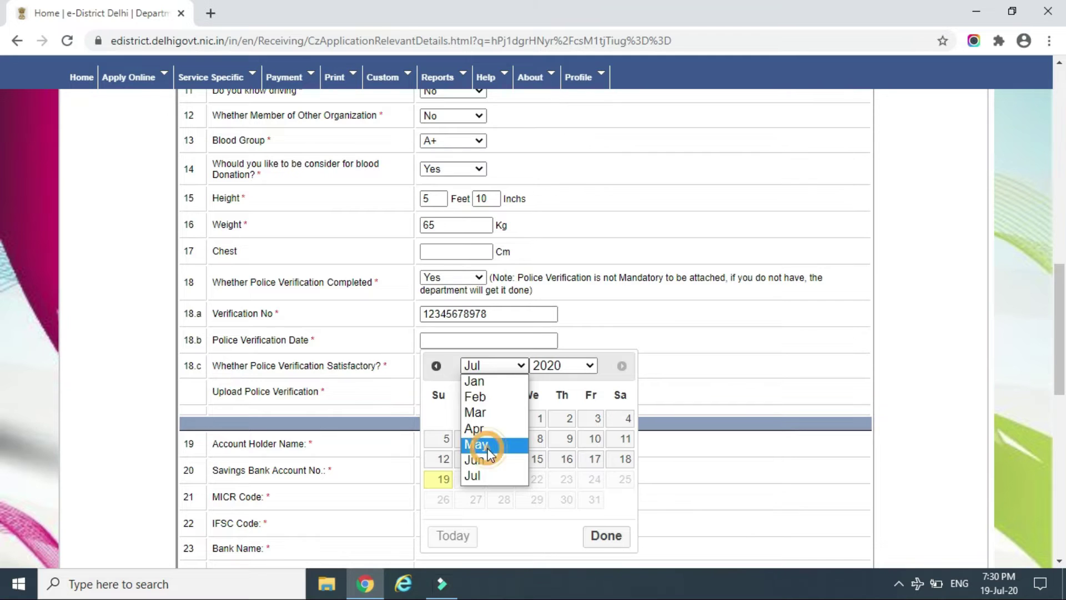
left_click(482, 444)
left_click(509, 365)
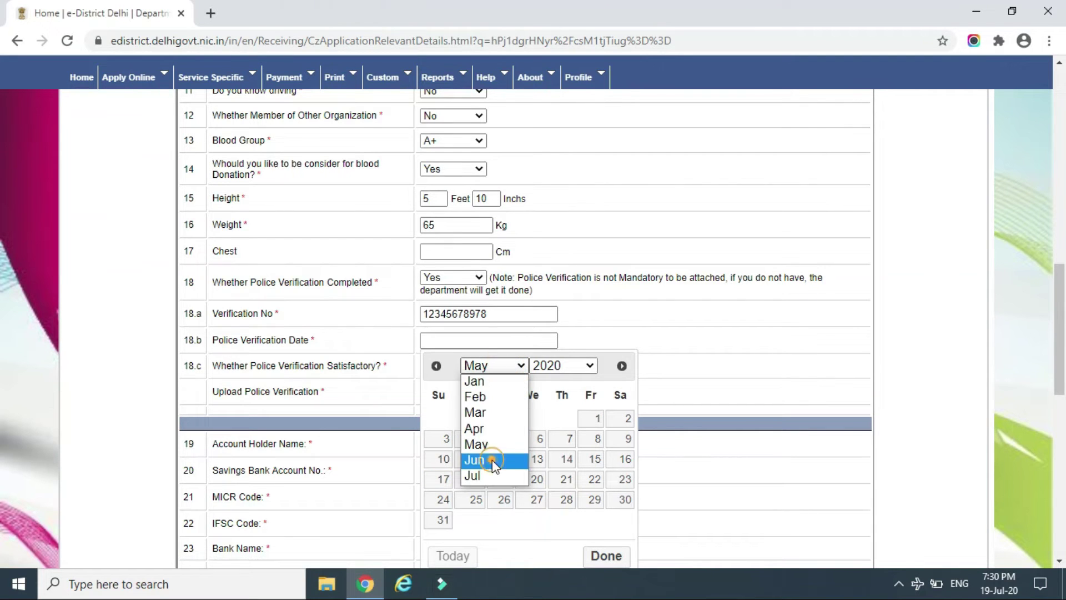
left_click(494, 462)
left_click(569, 481)
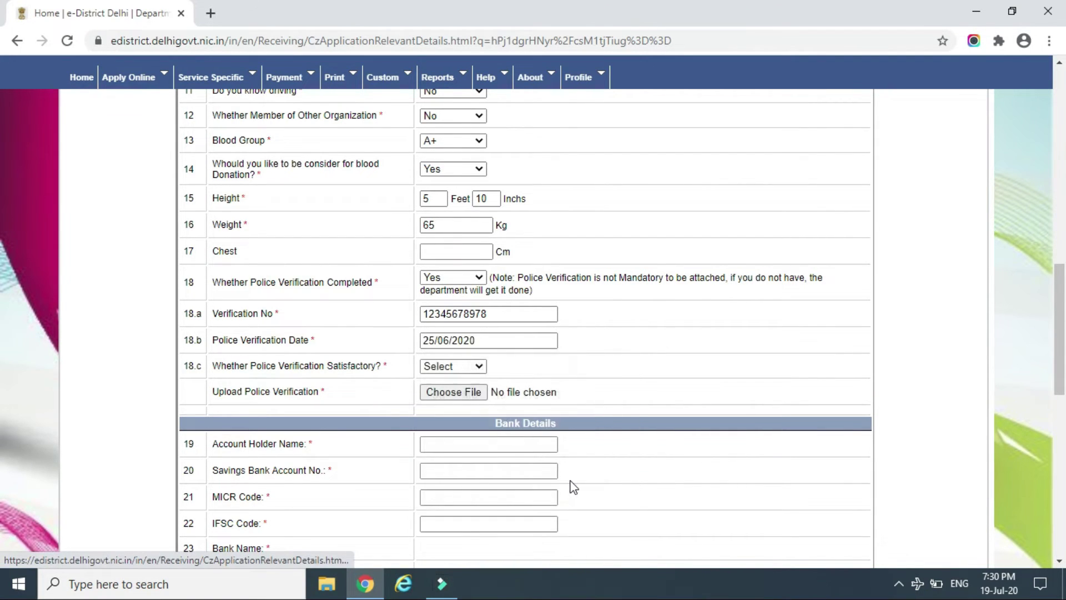
left_click(469, 369)
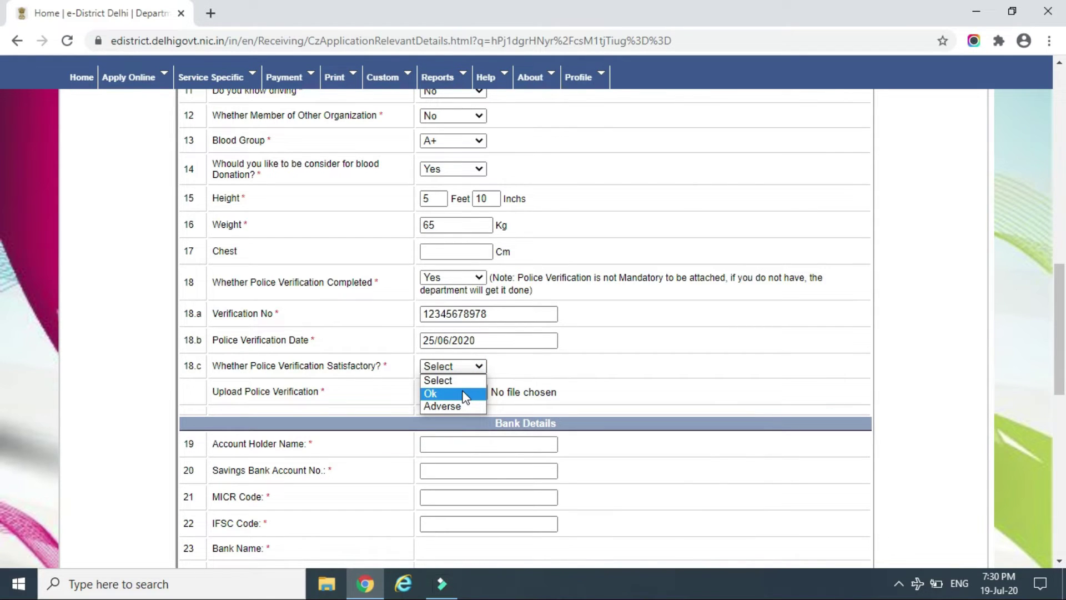
left_click(466, 394)
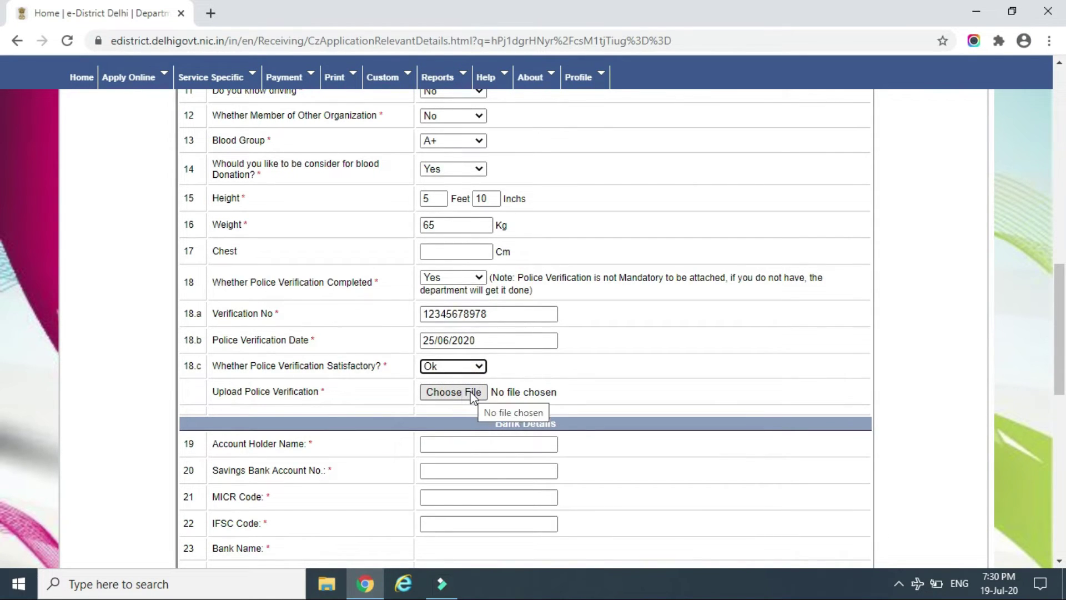
left_click(471, 394)
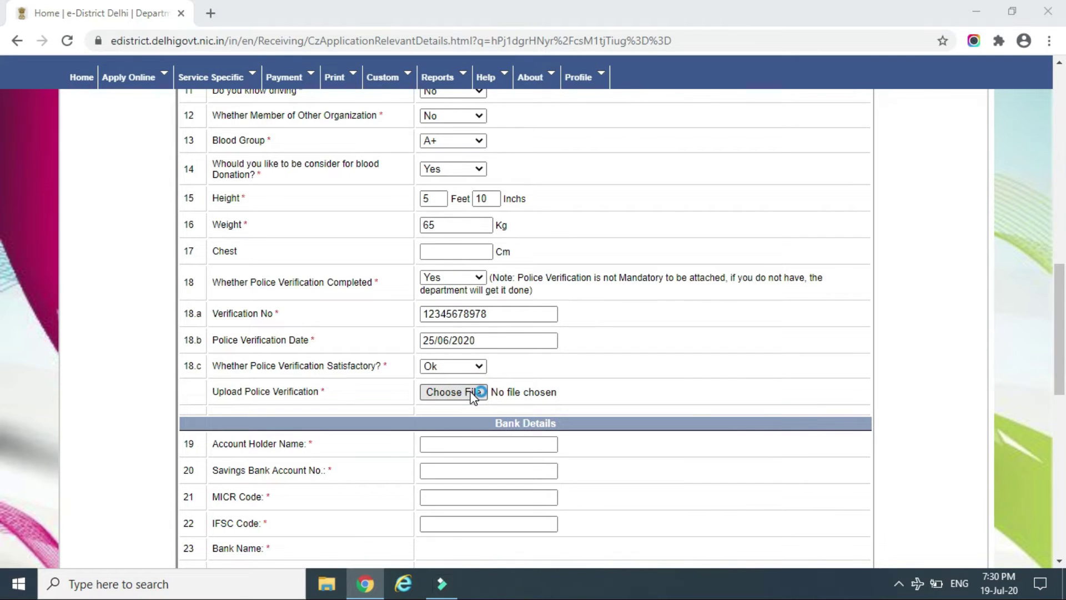
key("Escape")
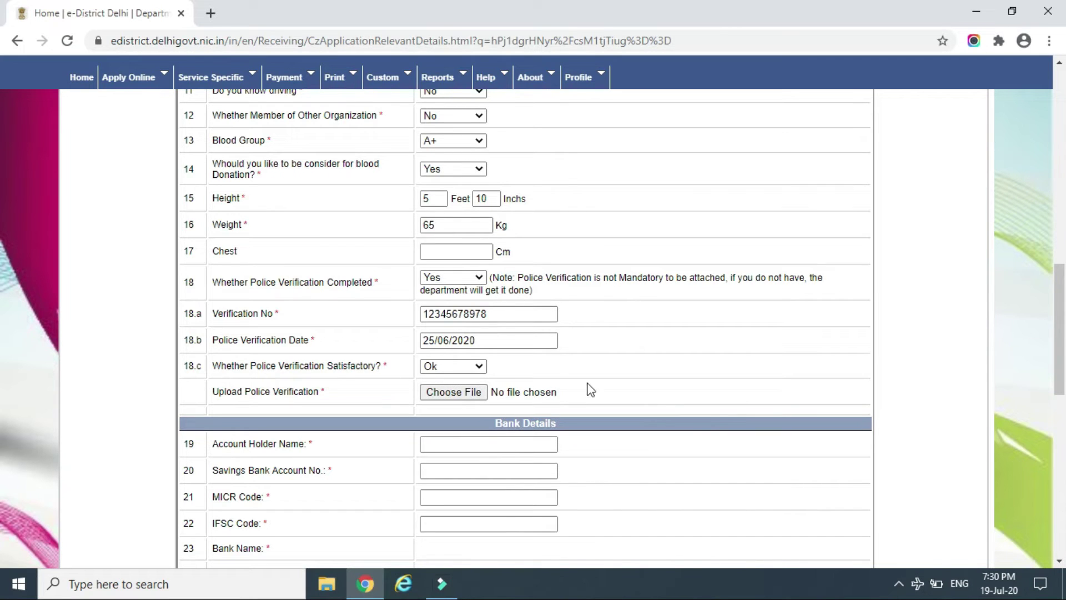
Go through the bank fields (holder name, account number, MICR, IFSC), leaving next-of-kin relationship unselected
scroll(3, 308, "down", 4)
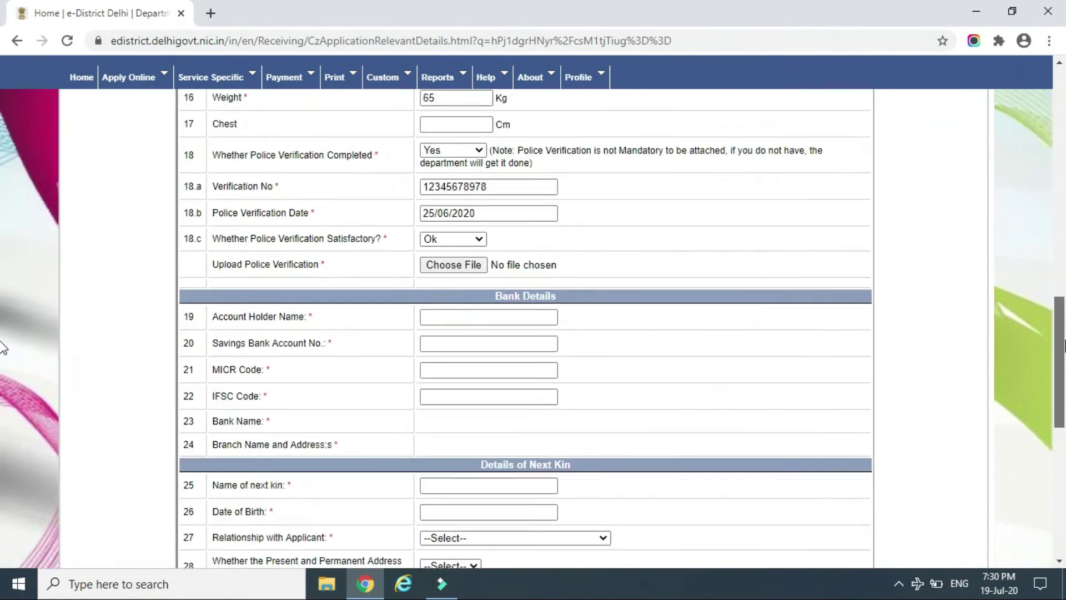
left_click(523, 251)
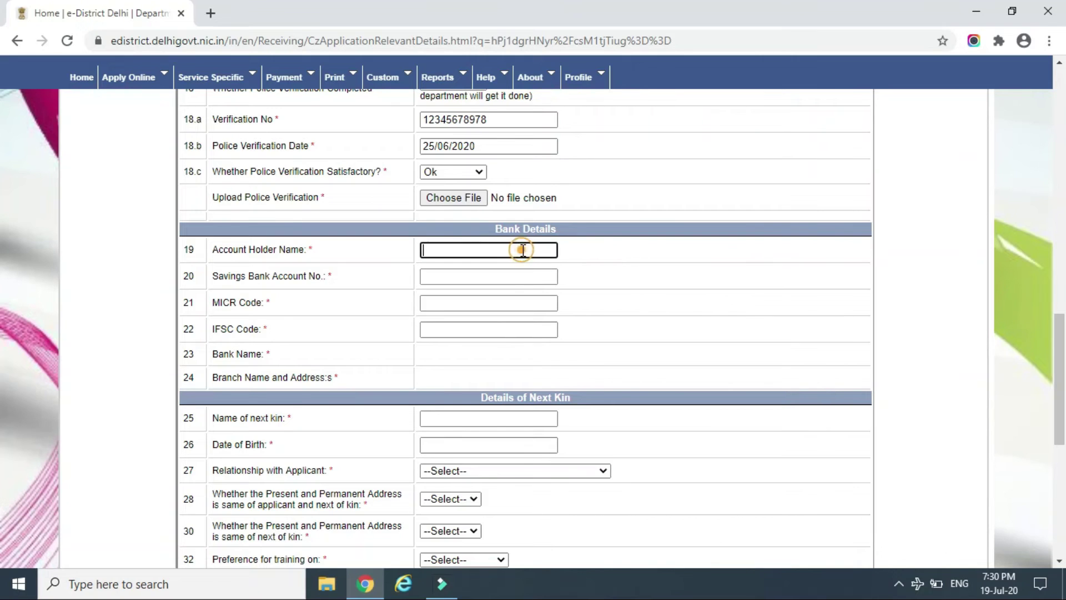
left_click(514, 276)
left_click(513, 298)
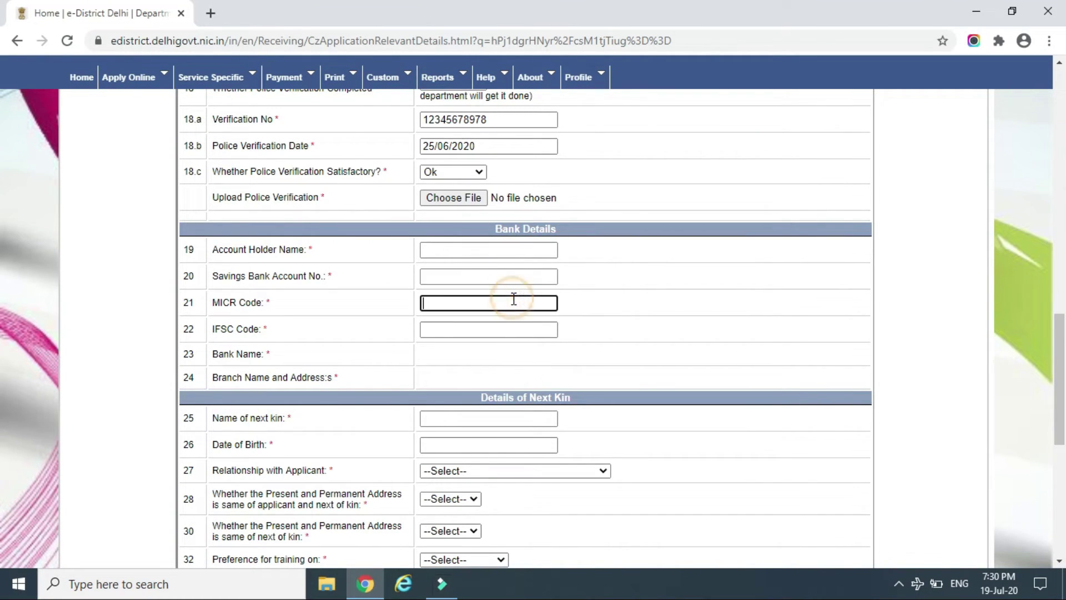
left_click(504, 329)
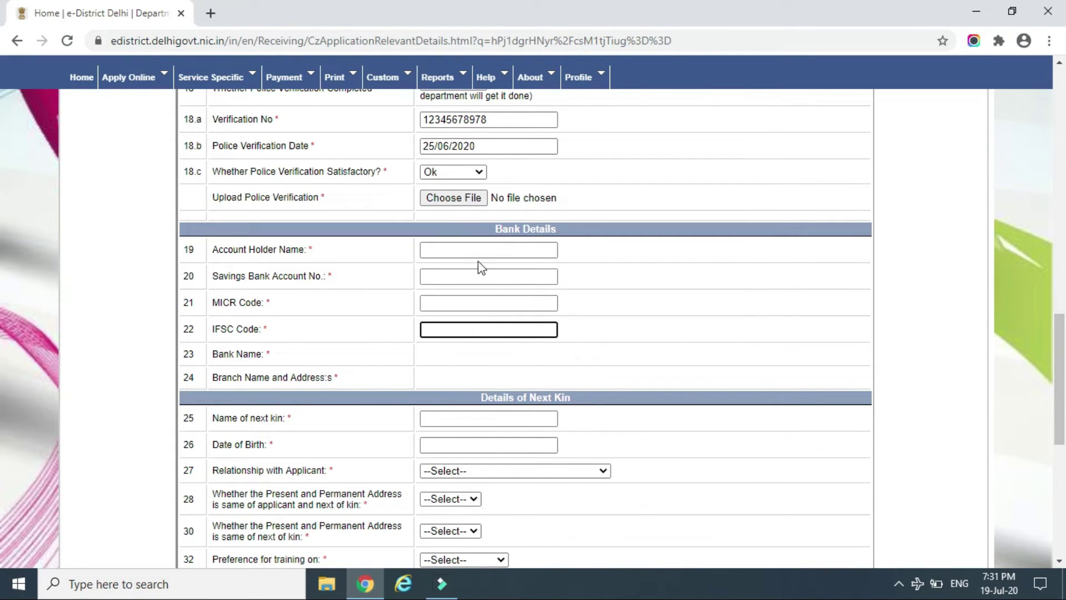
key("Tab")
key("Tab")
key("Tab")
key("Tab")
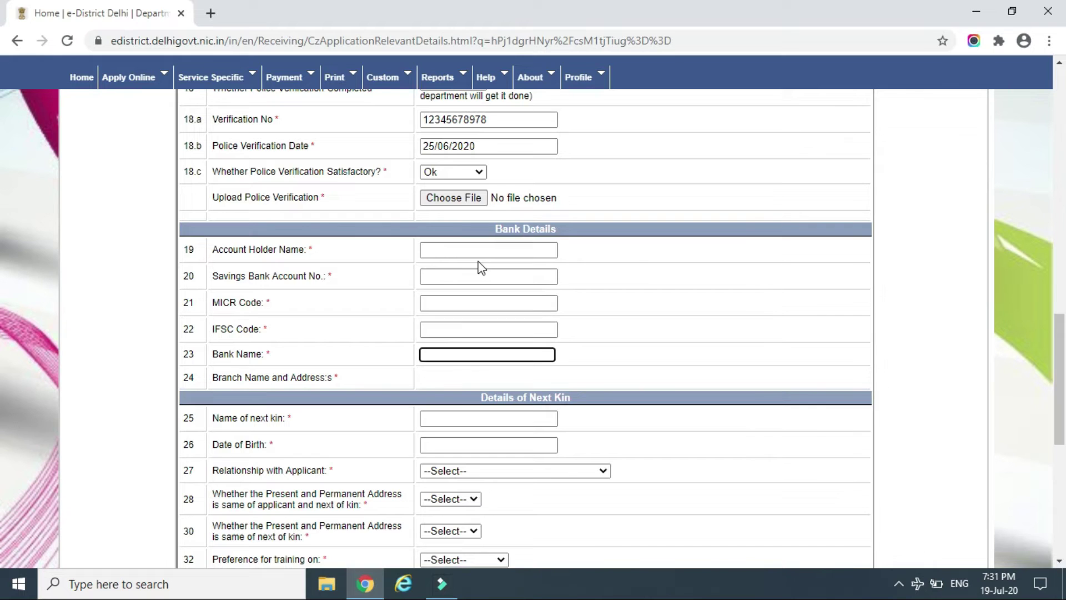
key("Tab")
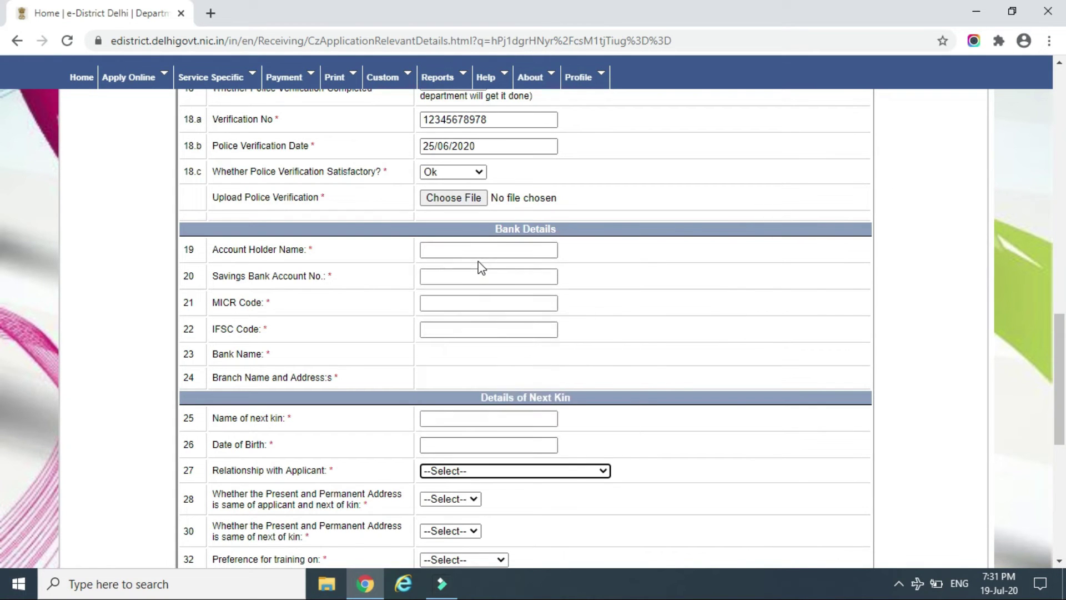
key("Down")
key("Down")
key("Down")
key("Down")
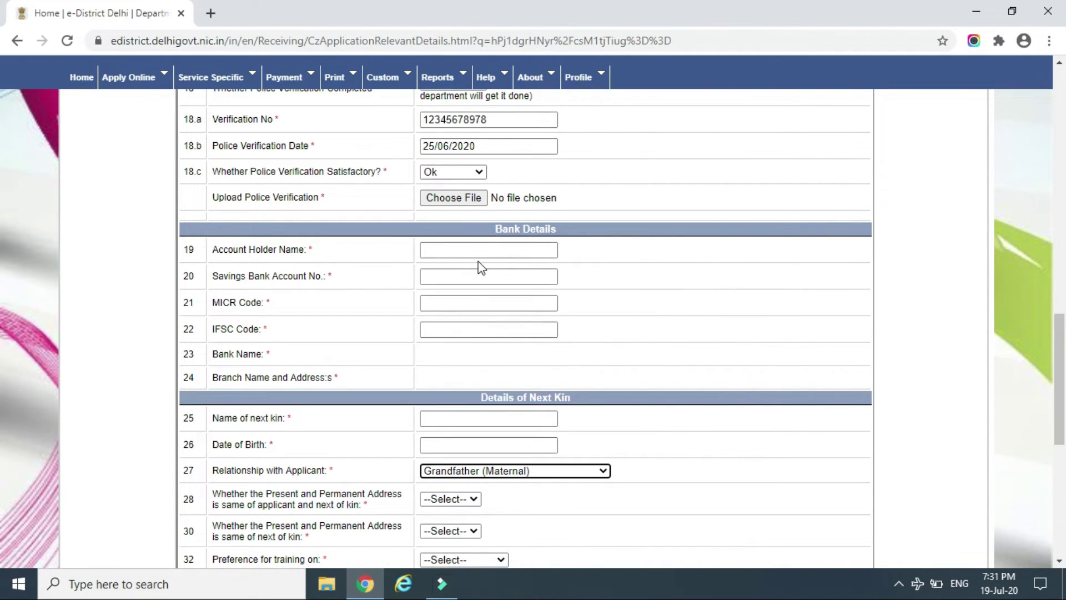
key("Up")
key("Up")
key("Up")
key("Up")
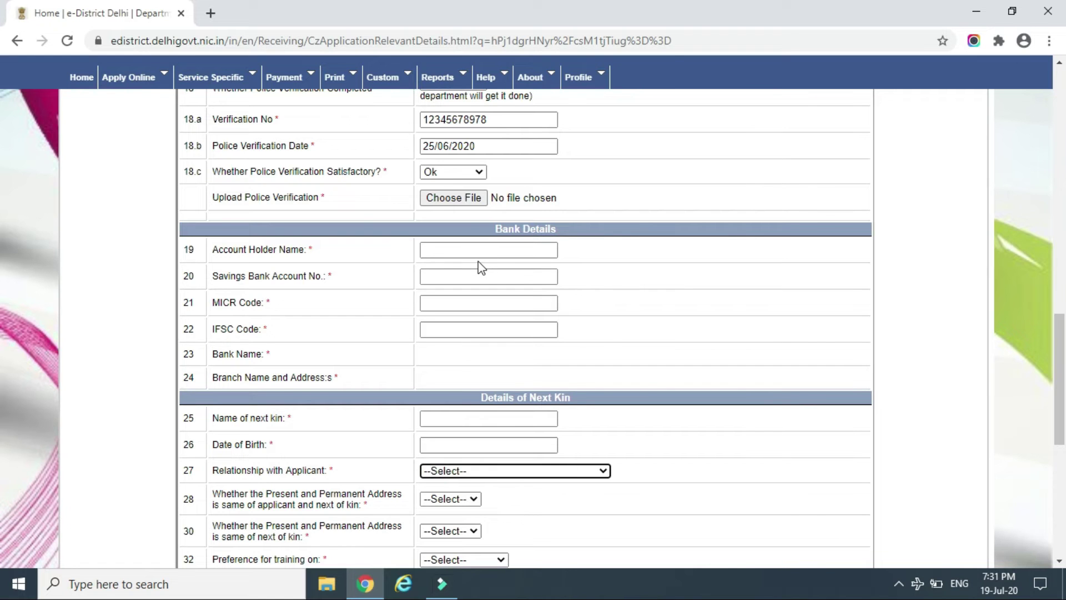
left_click(665, 405)
Go to the next of kin's name and browse the relationship list without choosing one
scroll(666, 408, "down", 4)
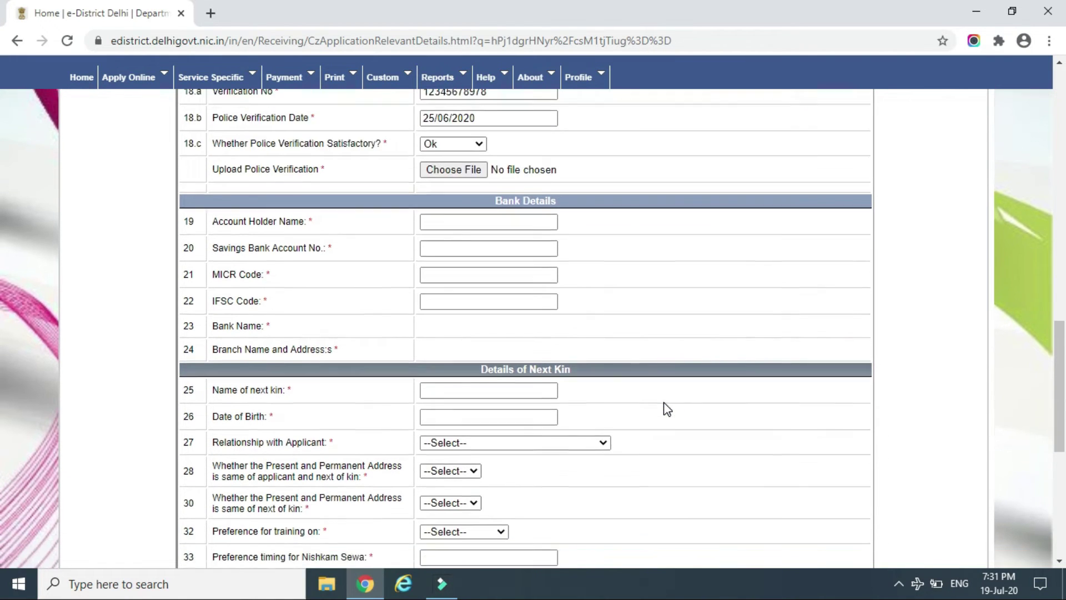
scroll(666, 408, "up", 1)
scroll(665, 408, "up", 1)
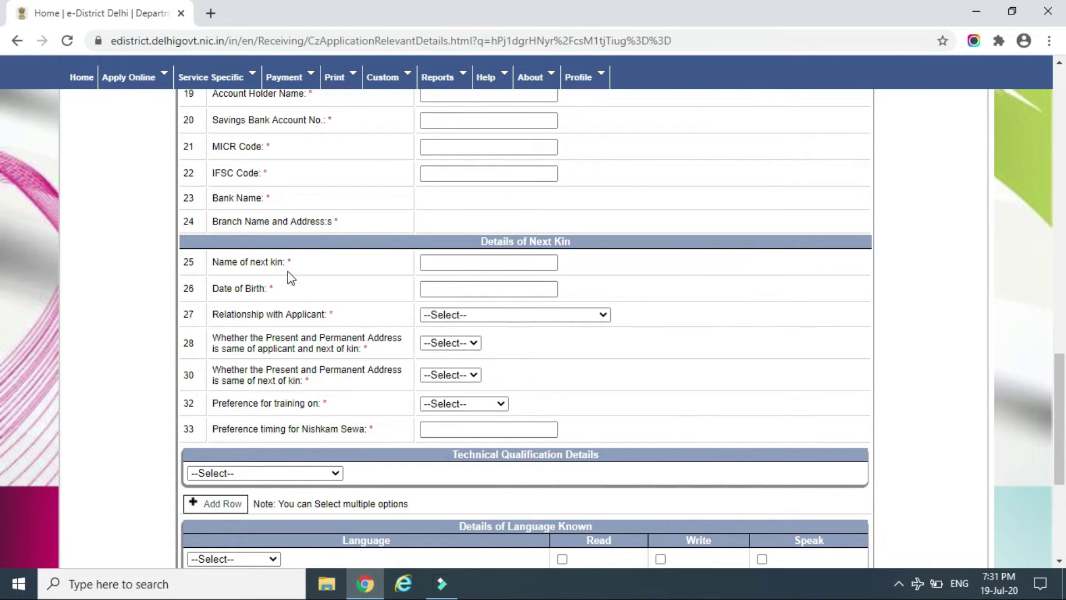
left_click(449, 263)
left_click(450, 262)
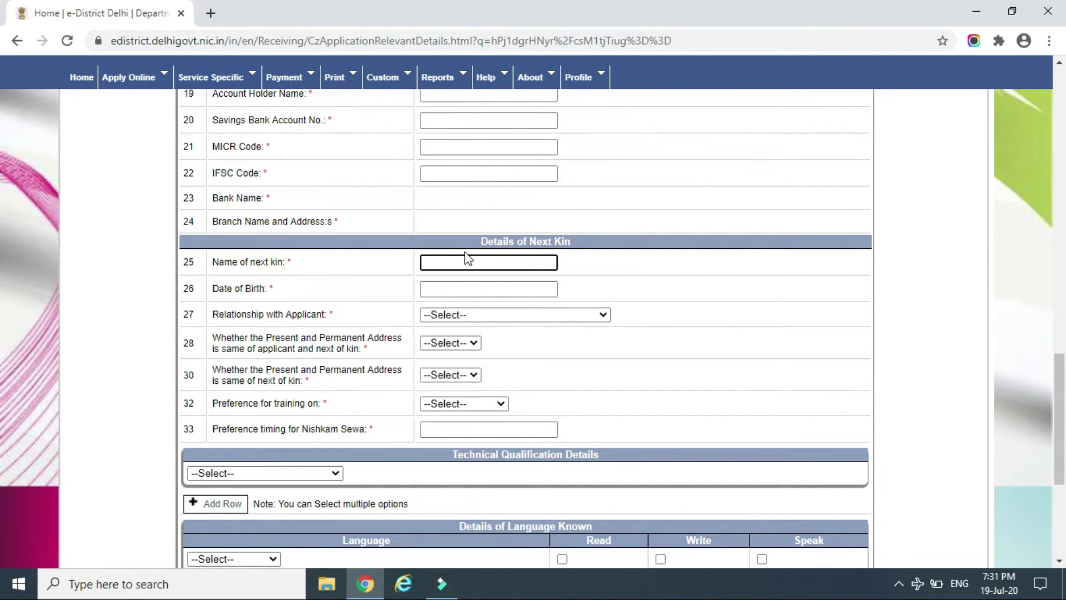
left_click(479, 309)
scroll(455, 205, "down", 1)
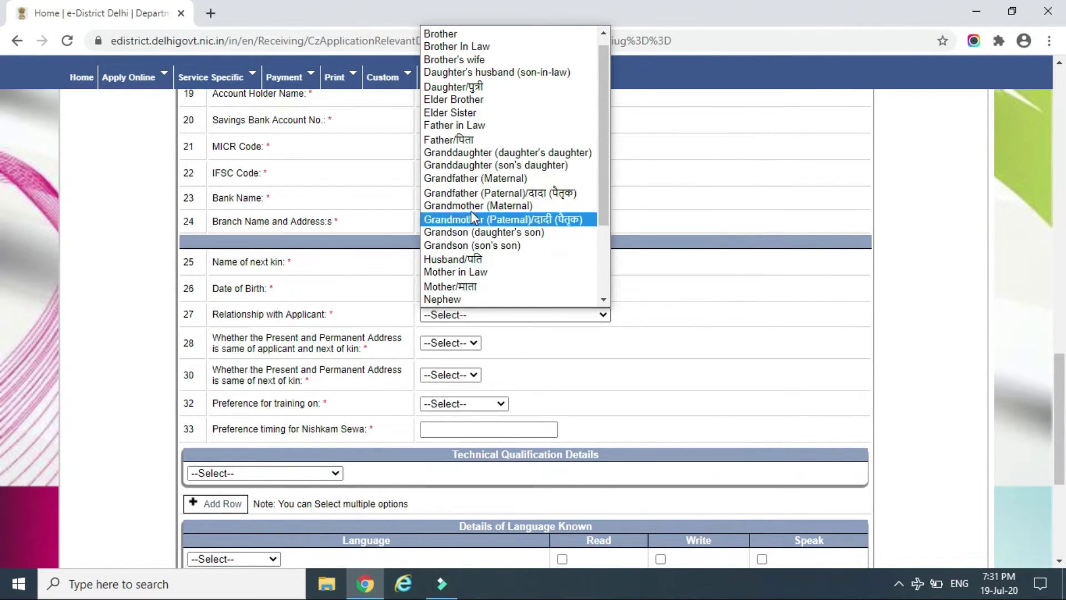
scroll(446, 31, "up", 1)
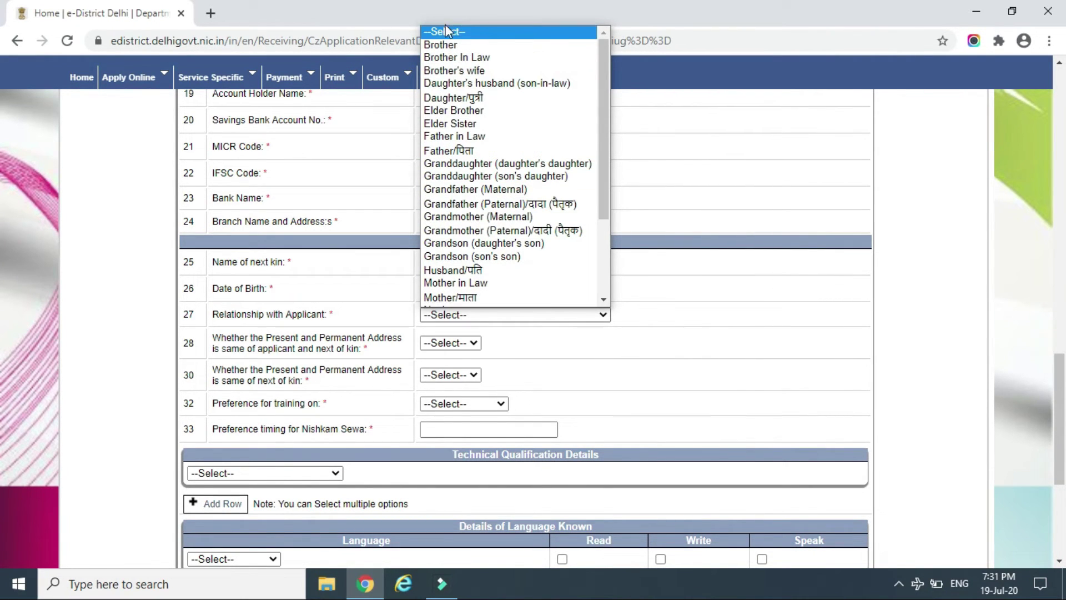
left_click(447, 29)
left_click(565, 358)
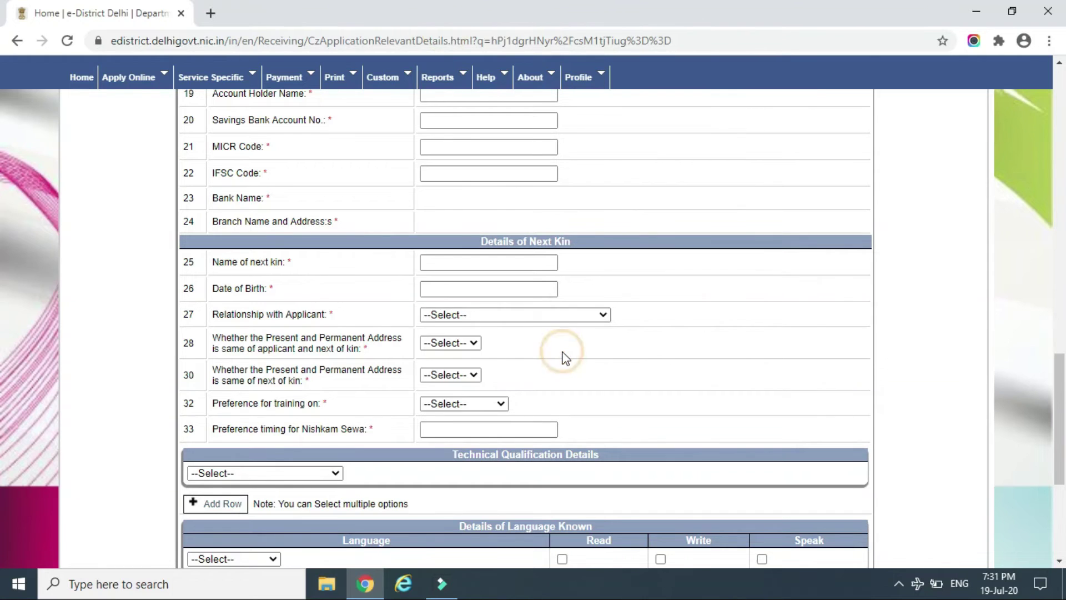
Answer Yes to both the applicant and next-of-kin same-address questions
left_click(472, 349)
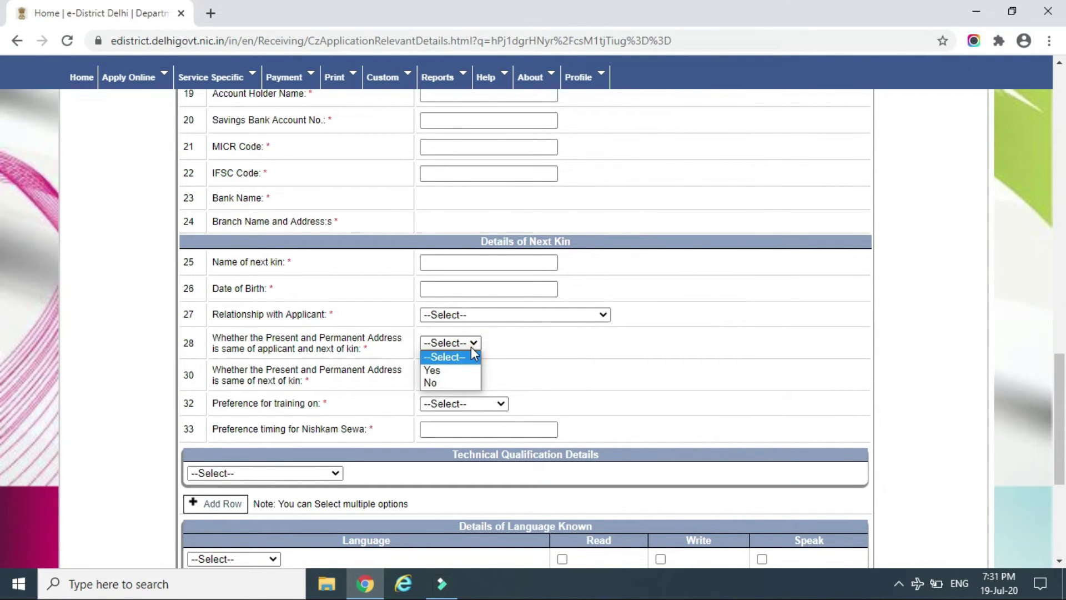
left_click(467, 370)
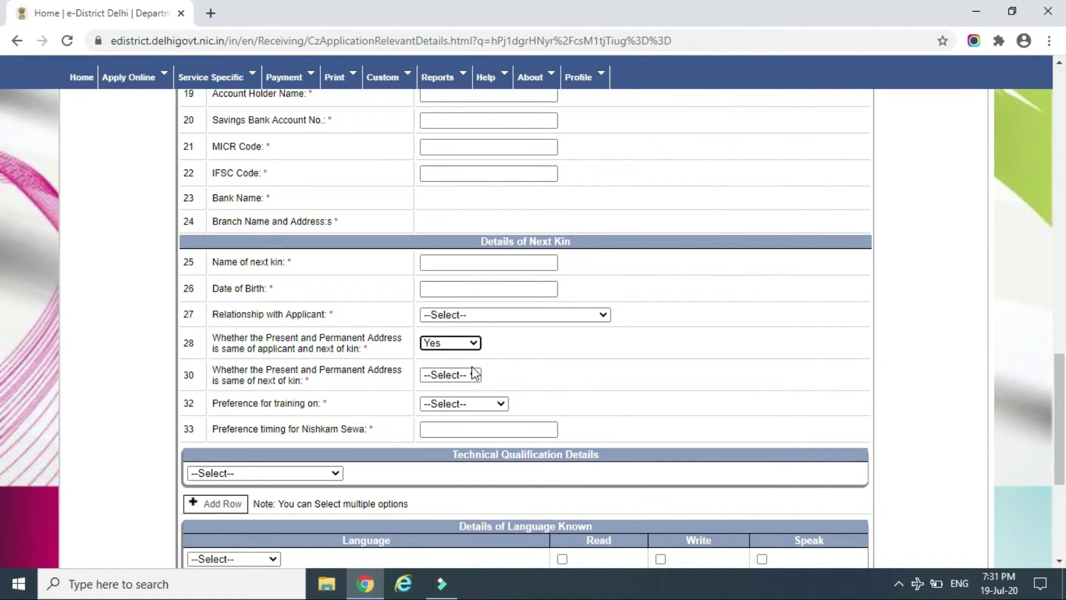
left_click(473, 373)
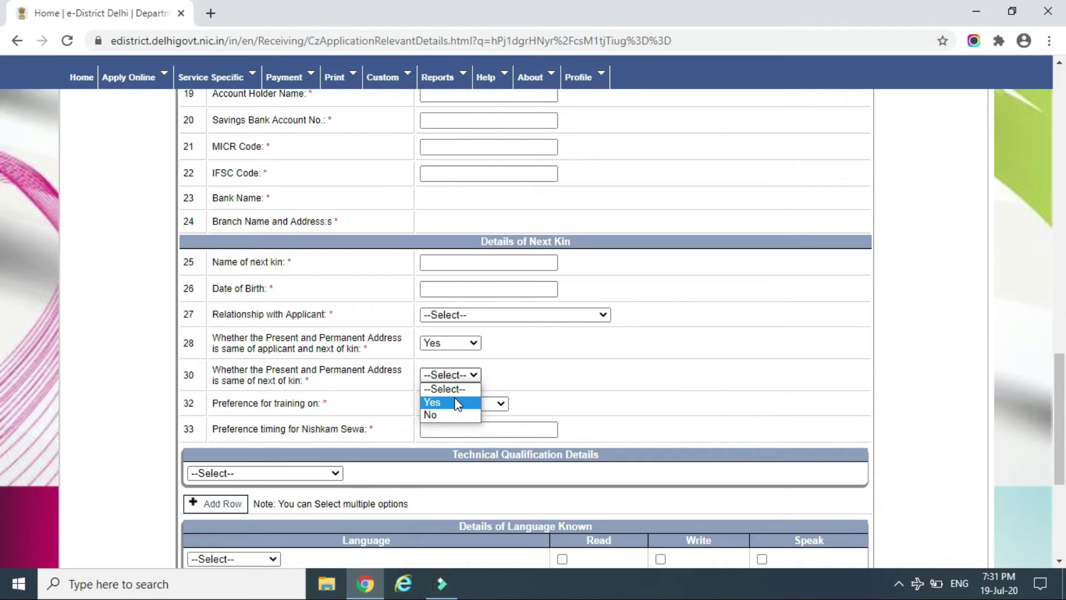
left_click(458, 401)
Choose Regular 8 days training and enter 11 as the Nishkam Sewa timing preference
left_click(477, 406)
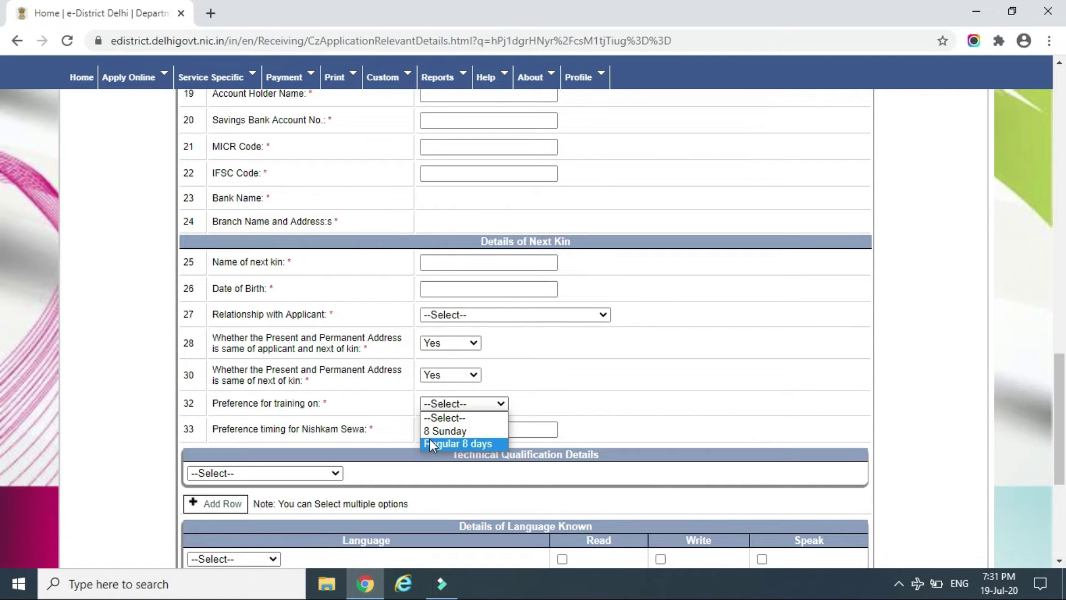
left_click(475, 444)
left_click(498, 429)
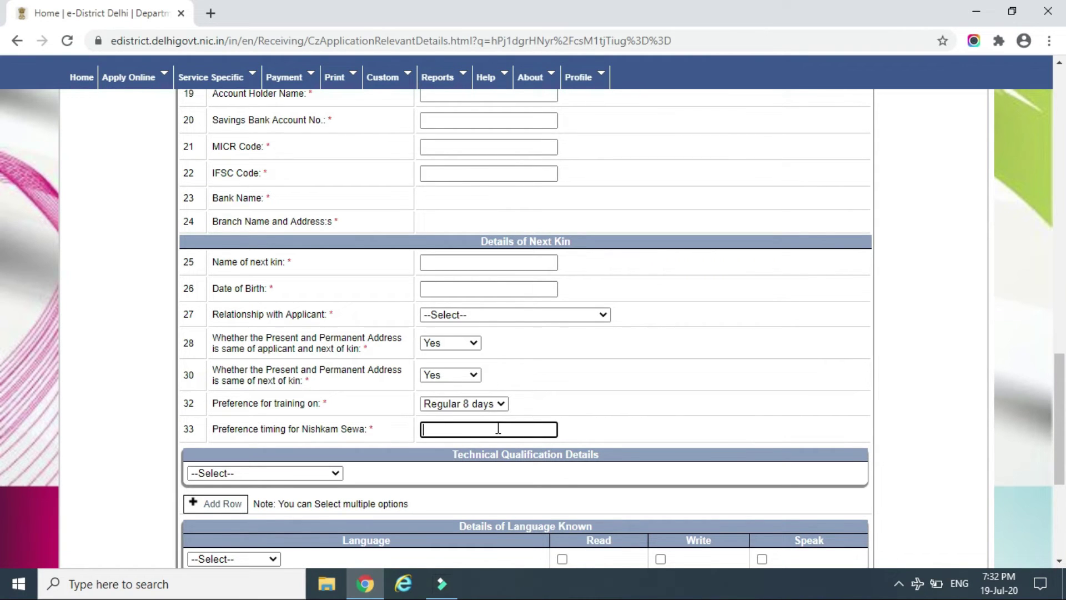
key("Tab")
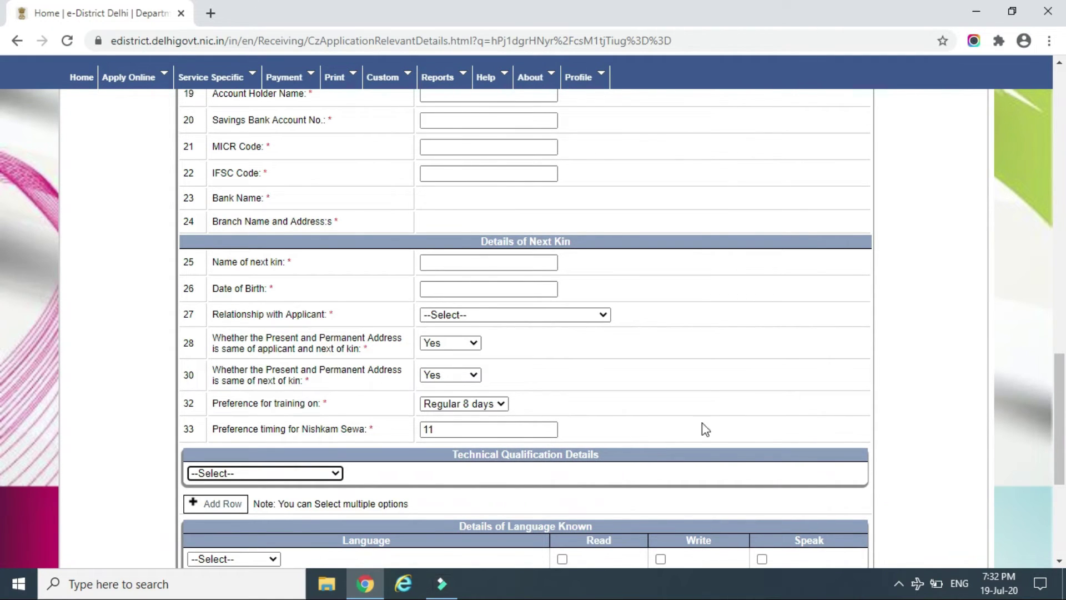
Fill three technical qualification rows with Electrician, Driver and Motor Mechanic
scroll(3, 400, "down", 3)
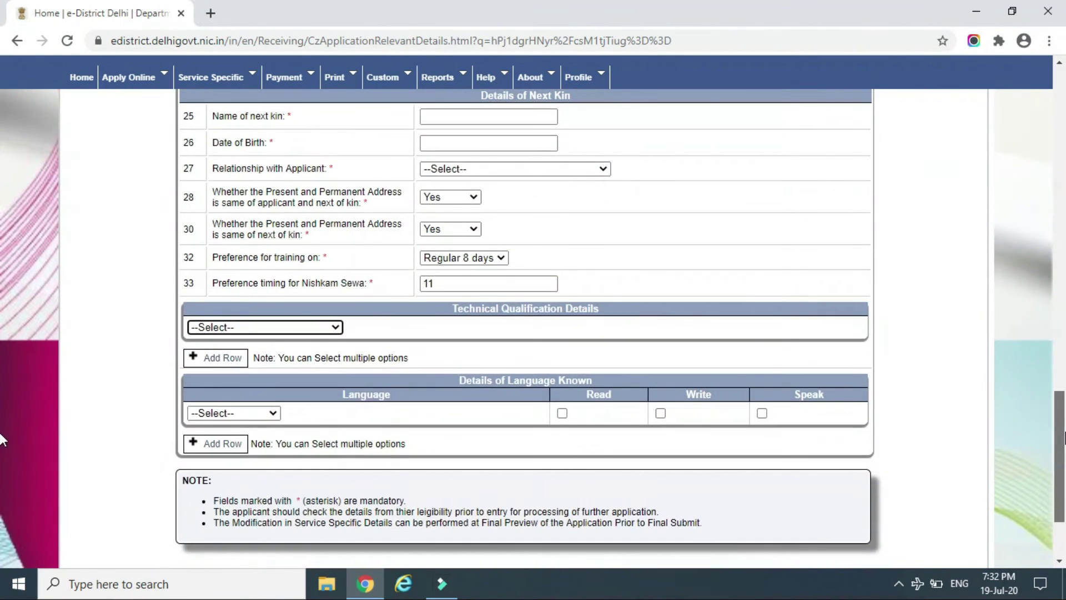
left_click(299, 327)
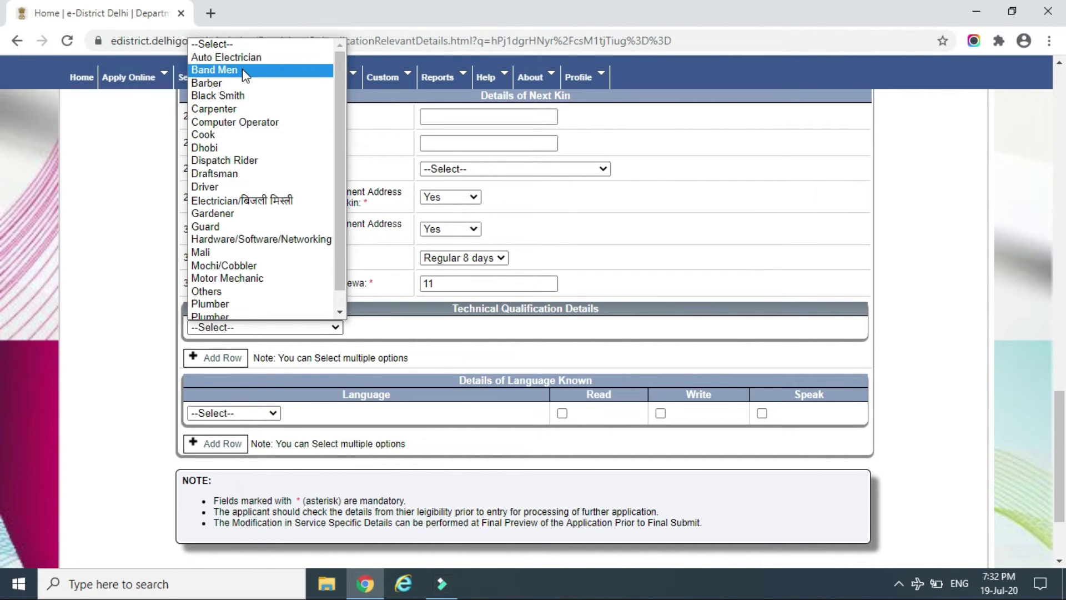
left_click(247, 200)
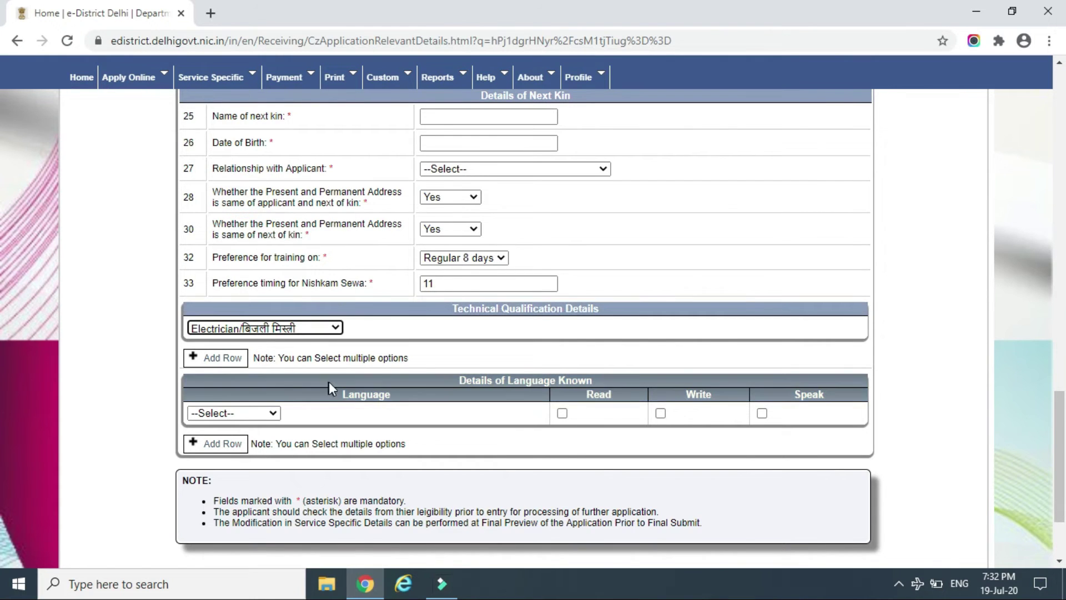
left_click(236, 362)
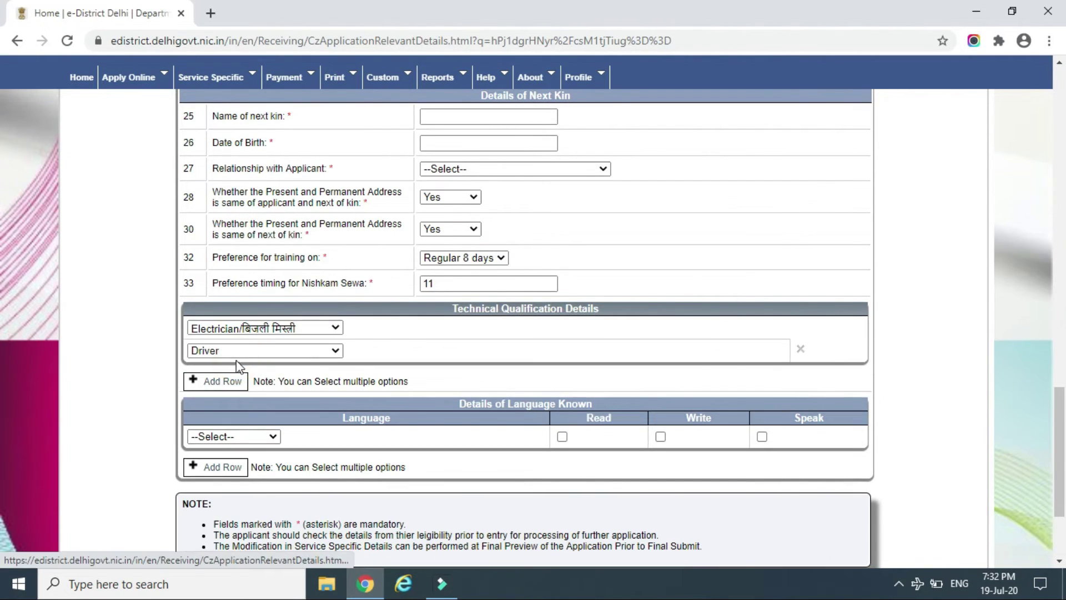
left_click(248, 354)
left_click(247, 359)
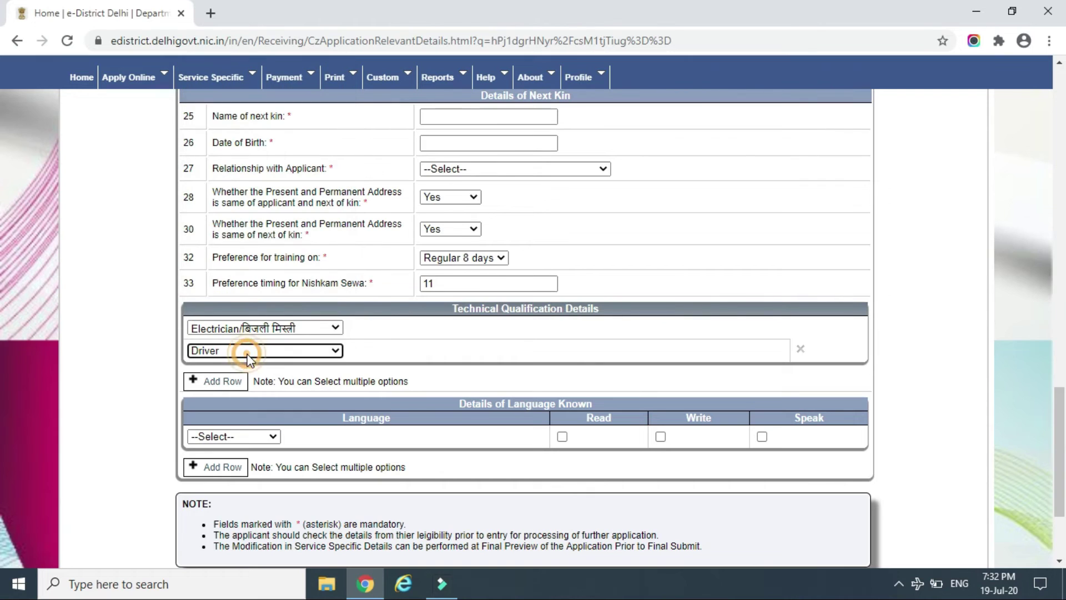
left_click(219, 378)
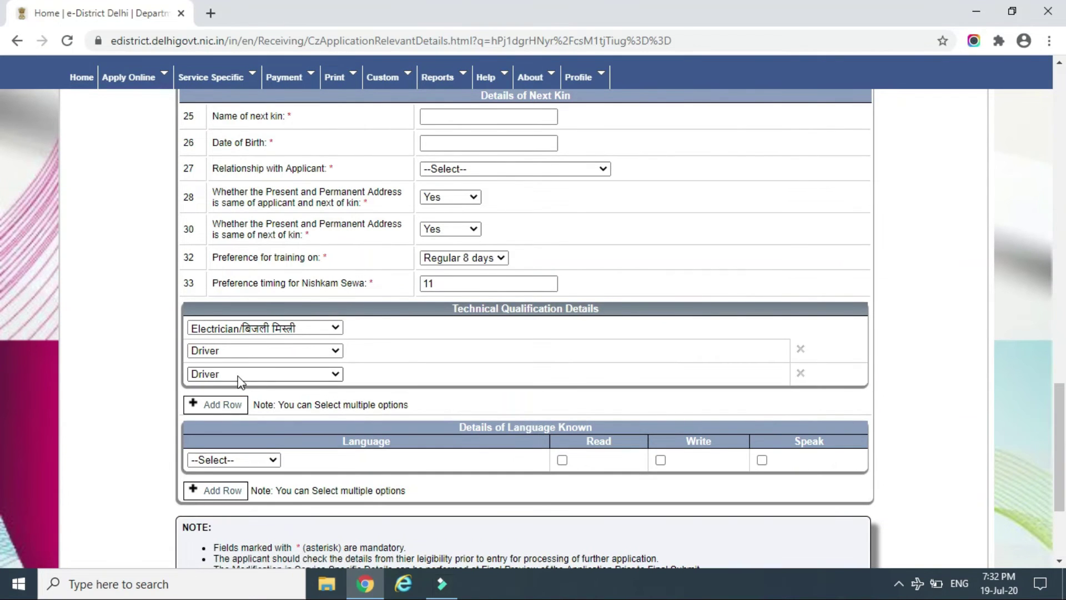
left_click(237, 374)
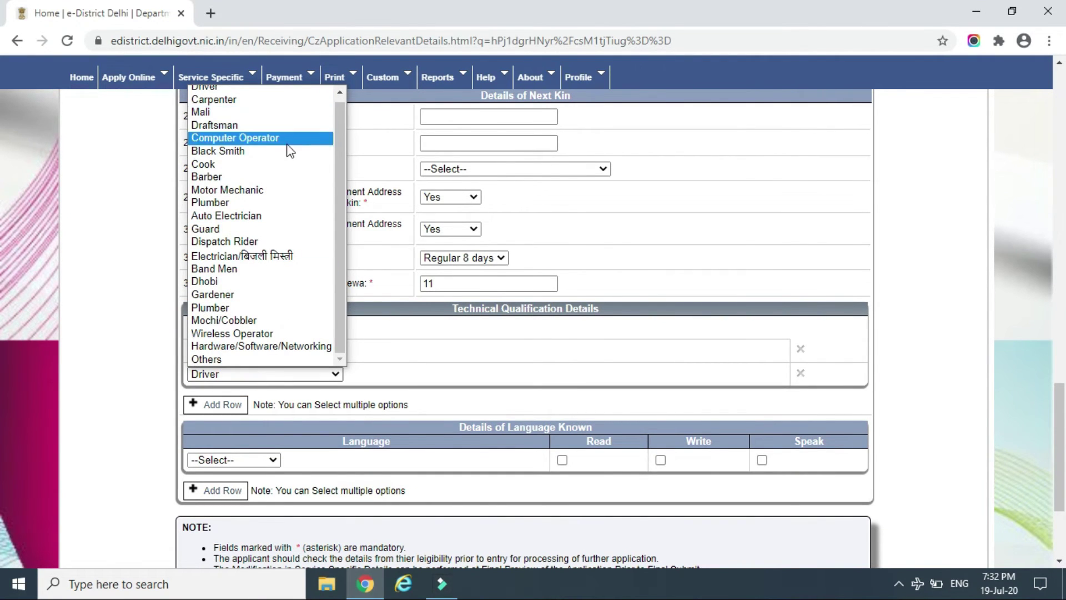
left_click(311, 191)
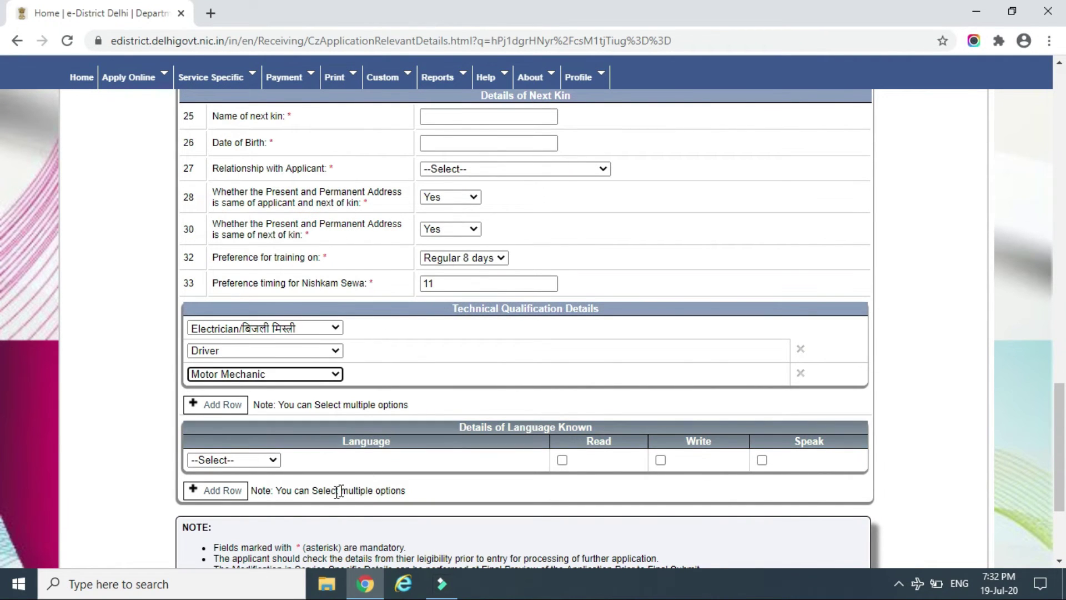
left_click(272, 461)
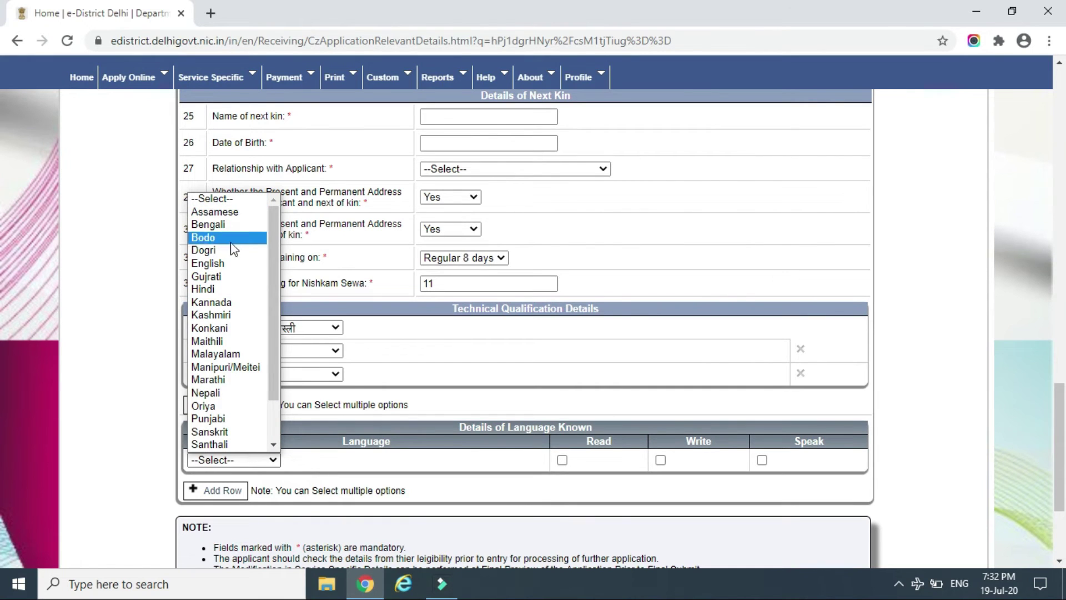
Add three known-language rows: Hindi, English and Punjabi
left_click(236, 289)
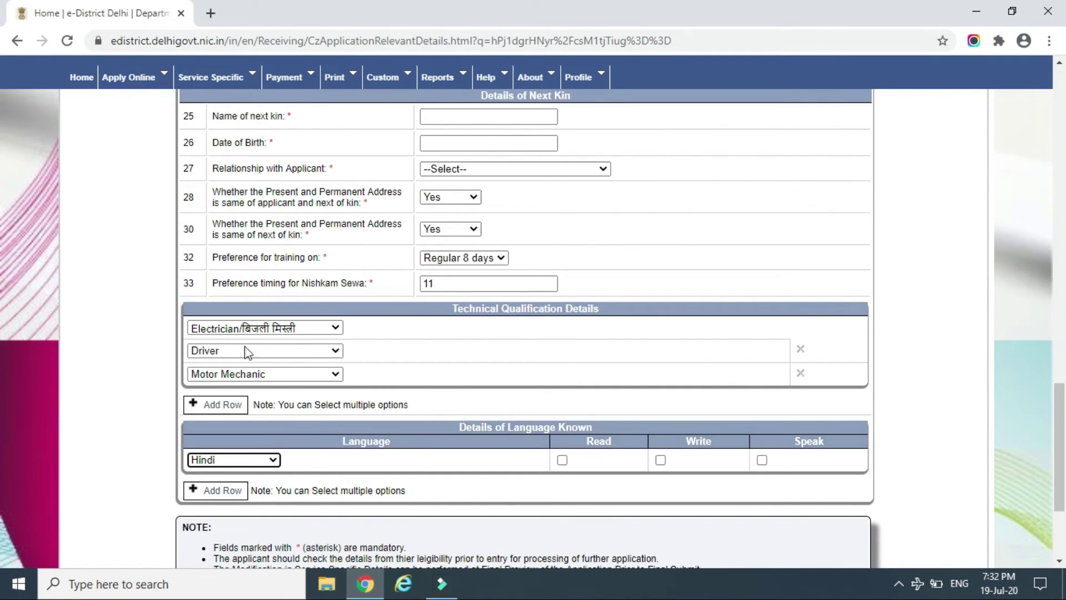
left_click(232, 494)
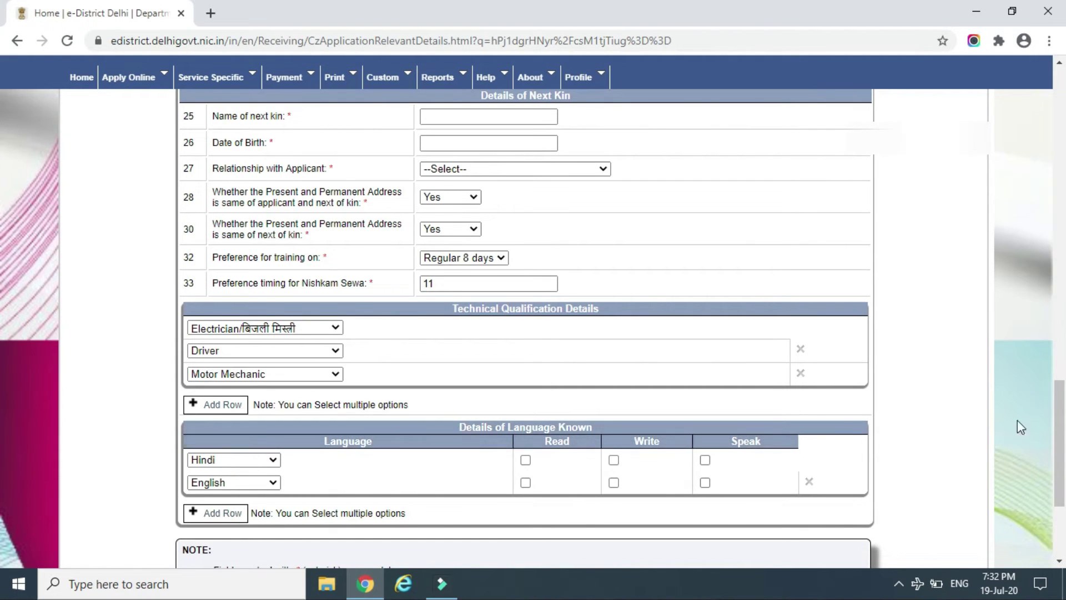
scroll(1055, 439, "down", 1)
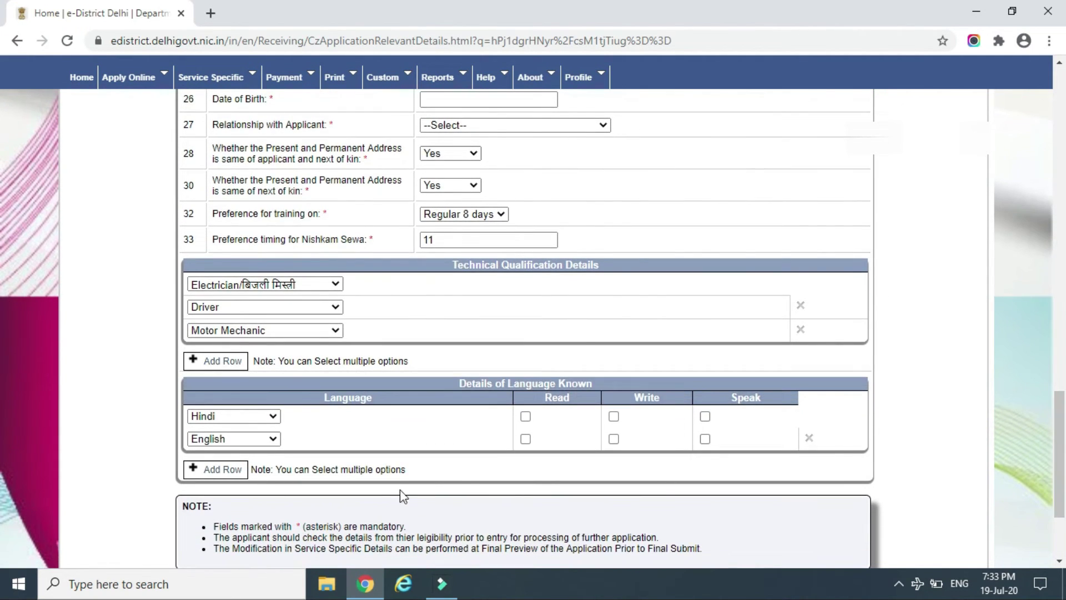
left_click(234, 471)
left_click(265, 462)
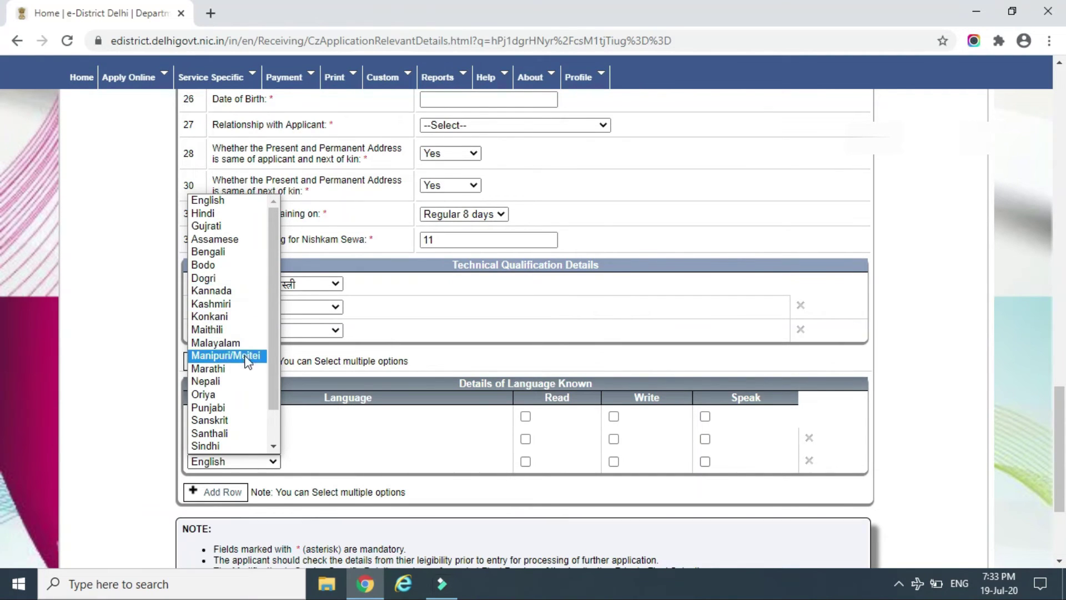
left_click(246, 407)
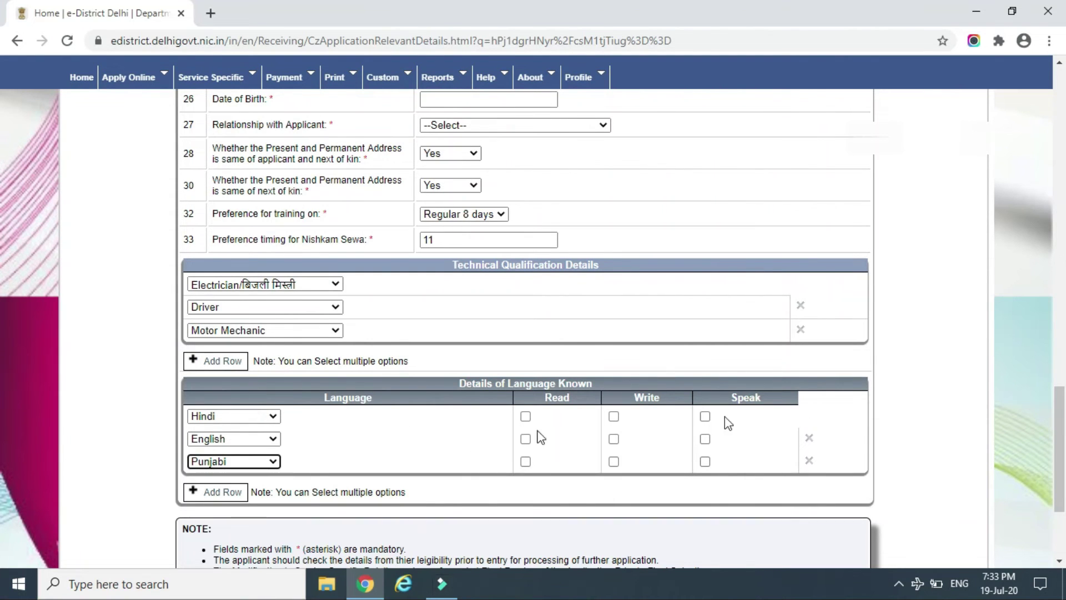
scroll(1054, 368, "down", 2)
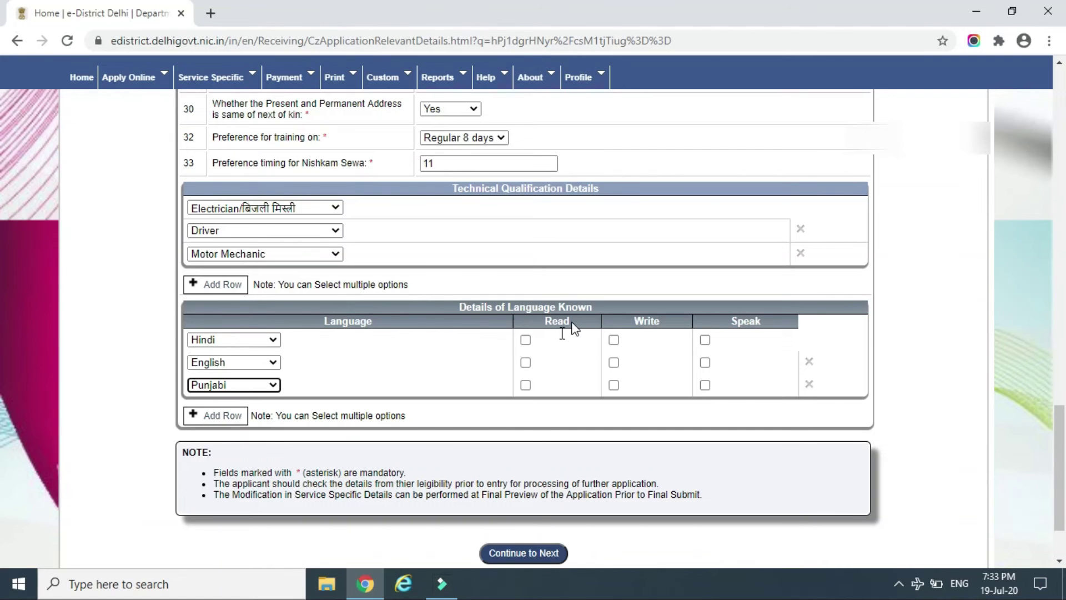
Tick Read, Write and Speak for Hindi, English and Punjabi
left_click(525, 340)
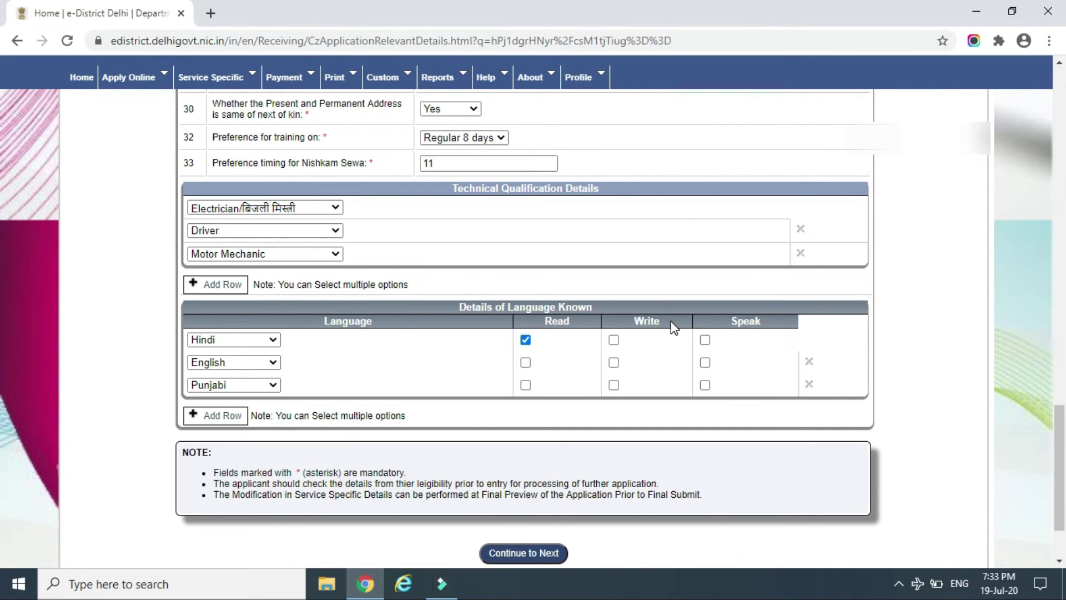
left_click(613, 340)
left_click(705, 340)
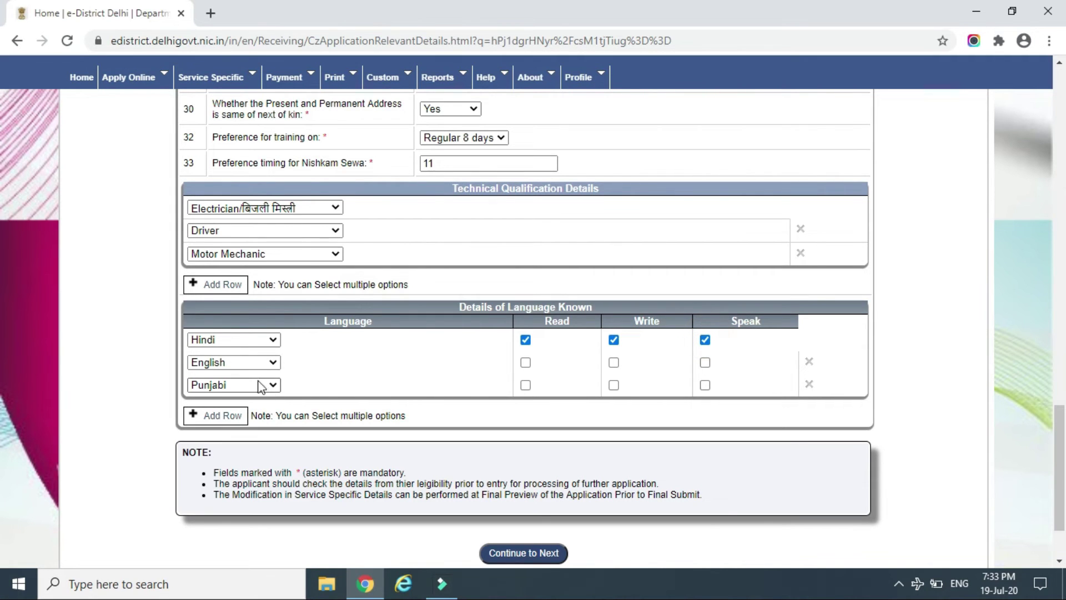
left_click(526, 363)
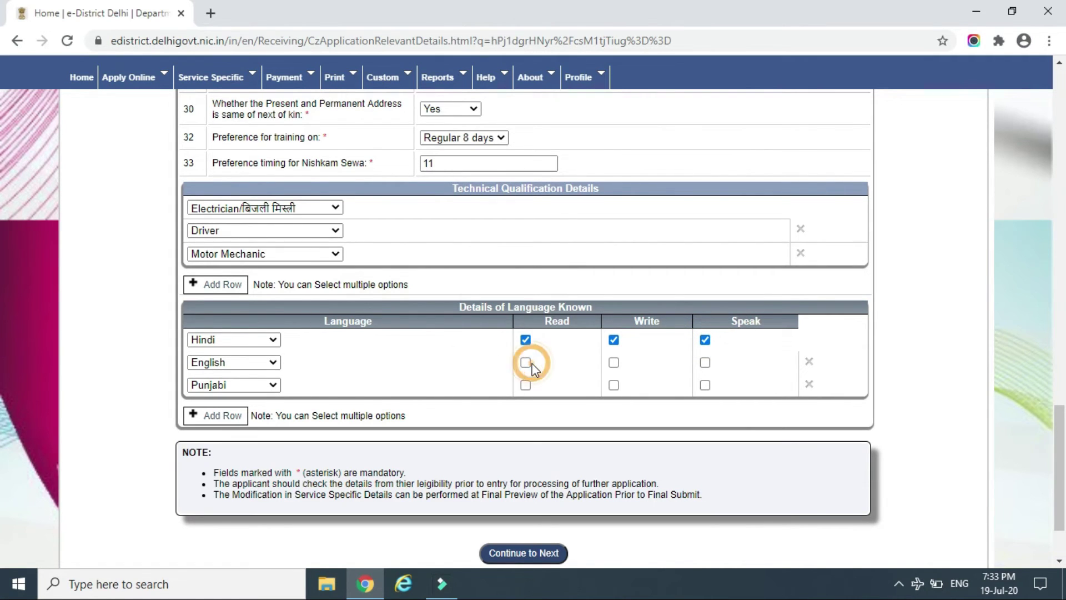
left_click(614, 363)
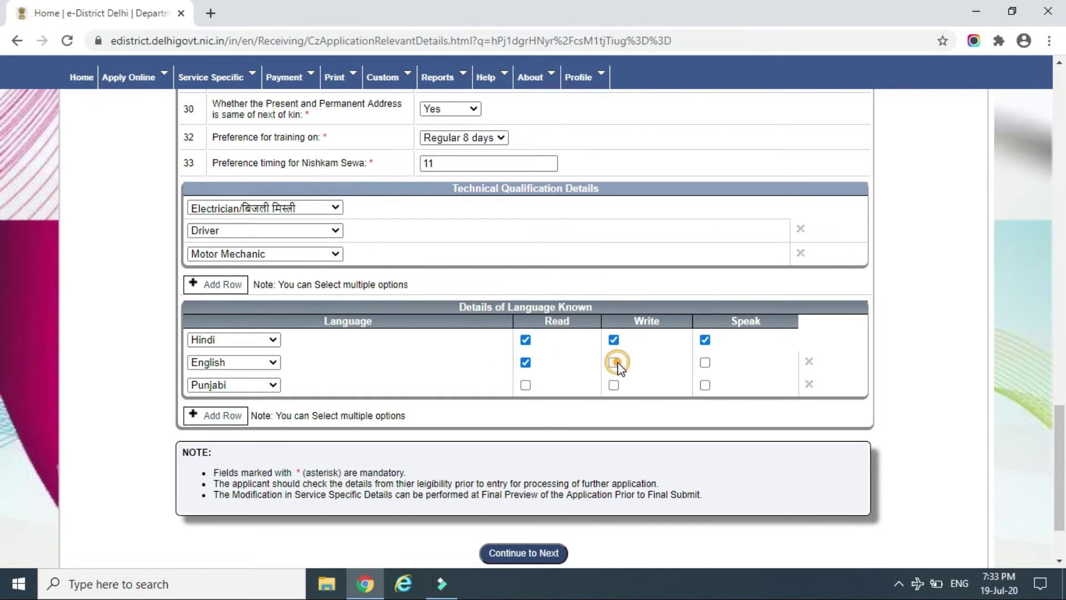
left_click(705, 363)
left_click(525, 385)
left_click(614, 386)
left_click(705, 385)
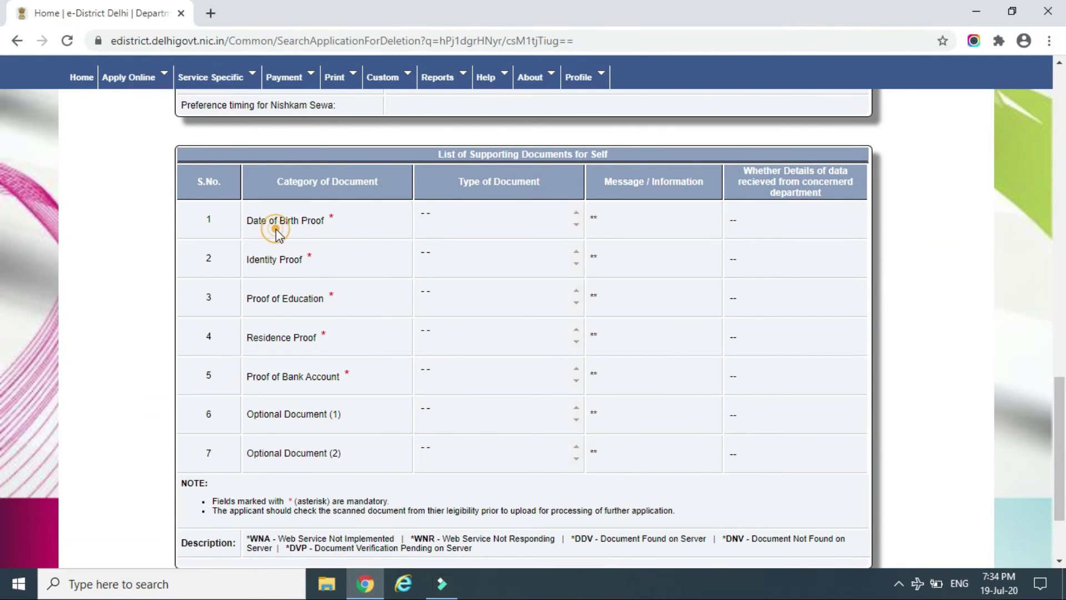
Review the document categories: Date of Birth, Identity, Education, Residence, Bank Account and optional proofs
left_click_drag(278, 228, 468, 230)
left_click(464, 230)
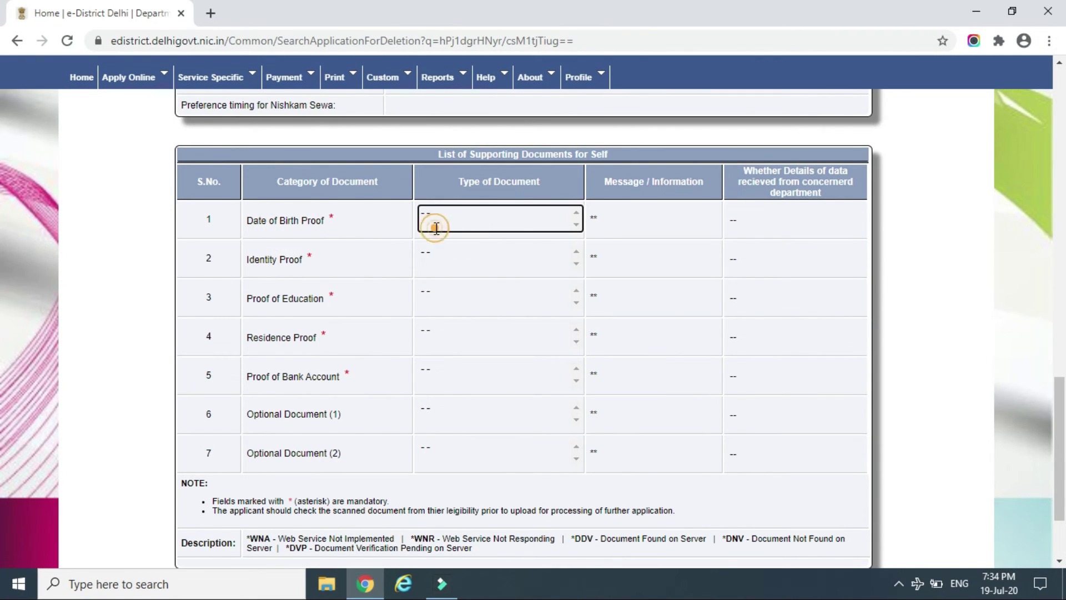
left_click(324, 254)
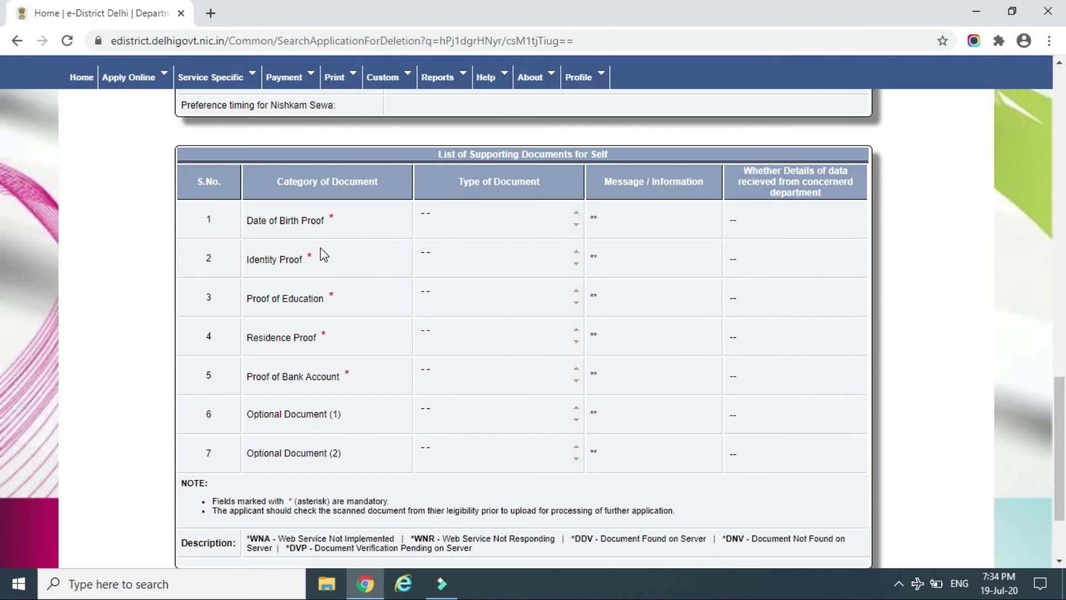
left_click_drag(312, 261, 255, 264)
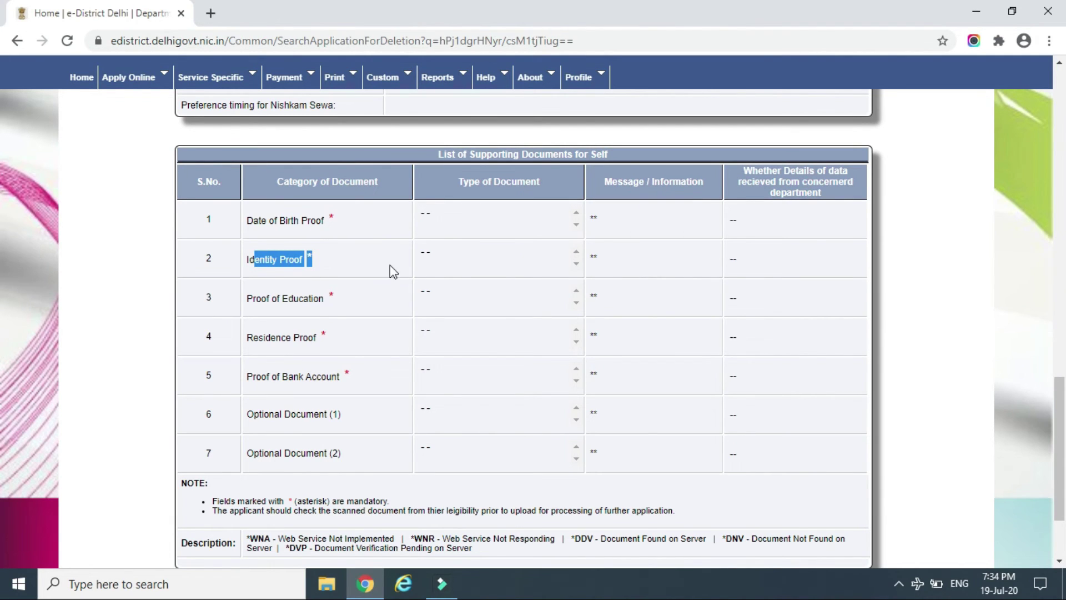
left_click_drag(361, 298, 246, 299)
left_click_drag(333, 341, 240, 348)
left_click_drag(356, 384, 246, 387)
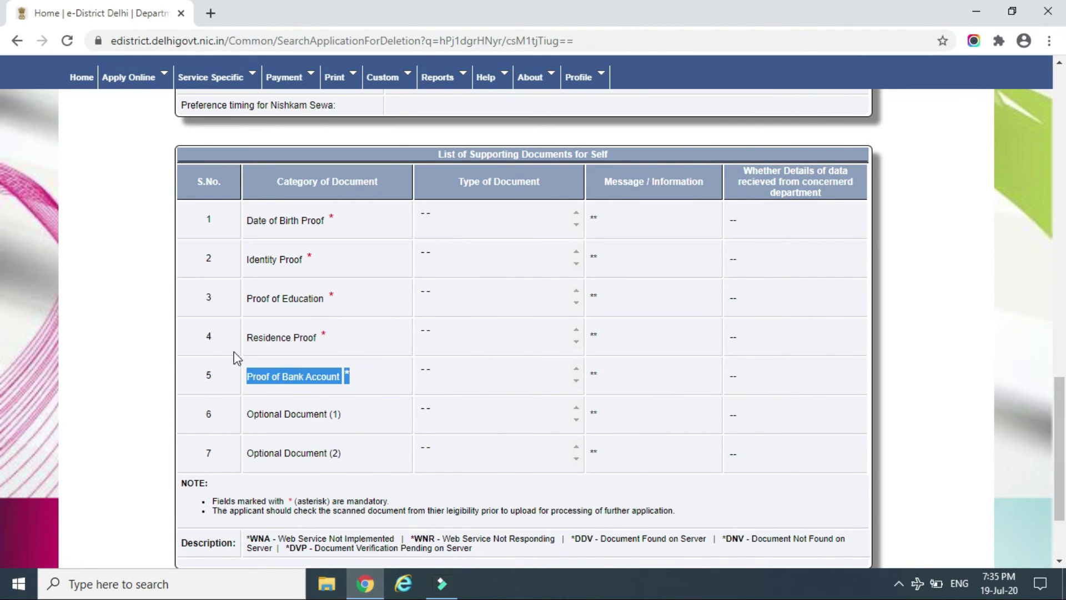
left_click(362, 381)
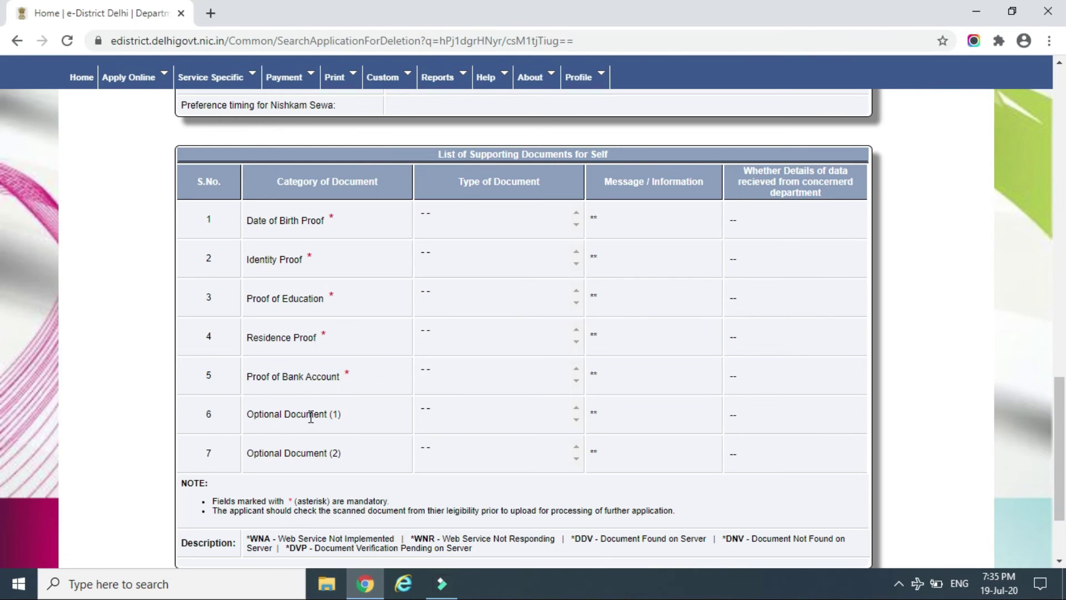
left_click(308, 415)
left_click_drag(314, 414, 331, 431)
left_click(354, 438)
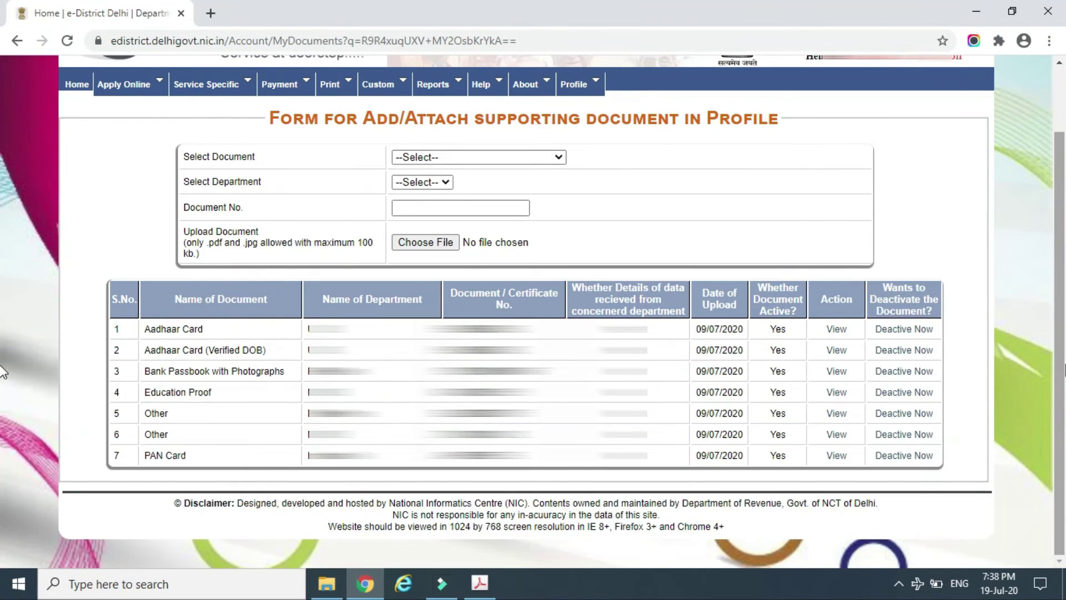
Show the Enrollment as Civil Defence Volunteer summary with 1 accepted and 1 disposed off
scroll(283, 399, "up", 1)
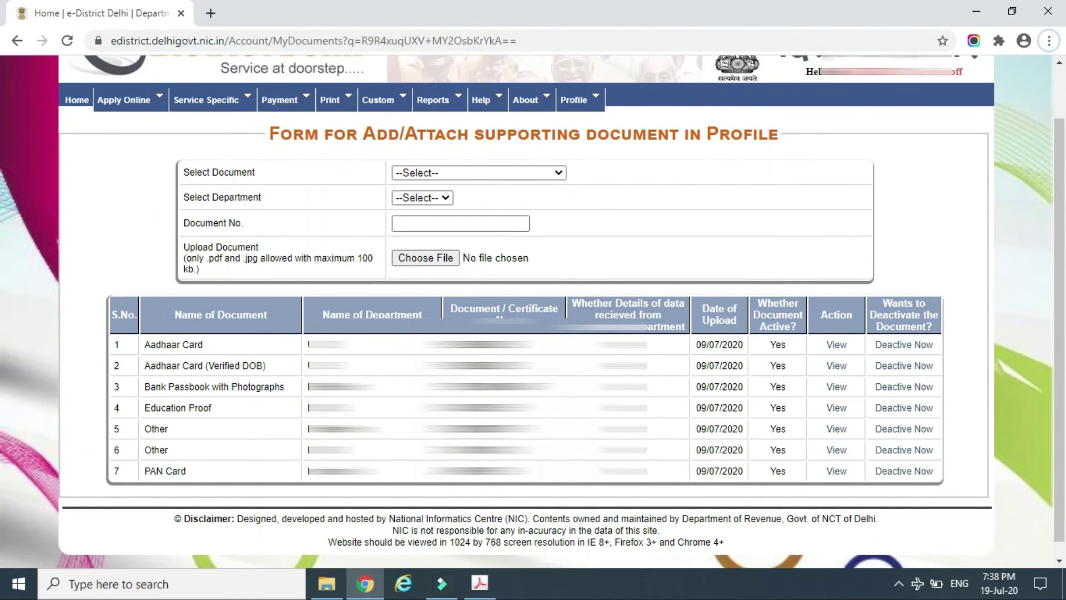
double_click(333, 429)
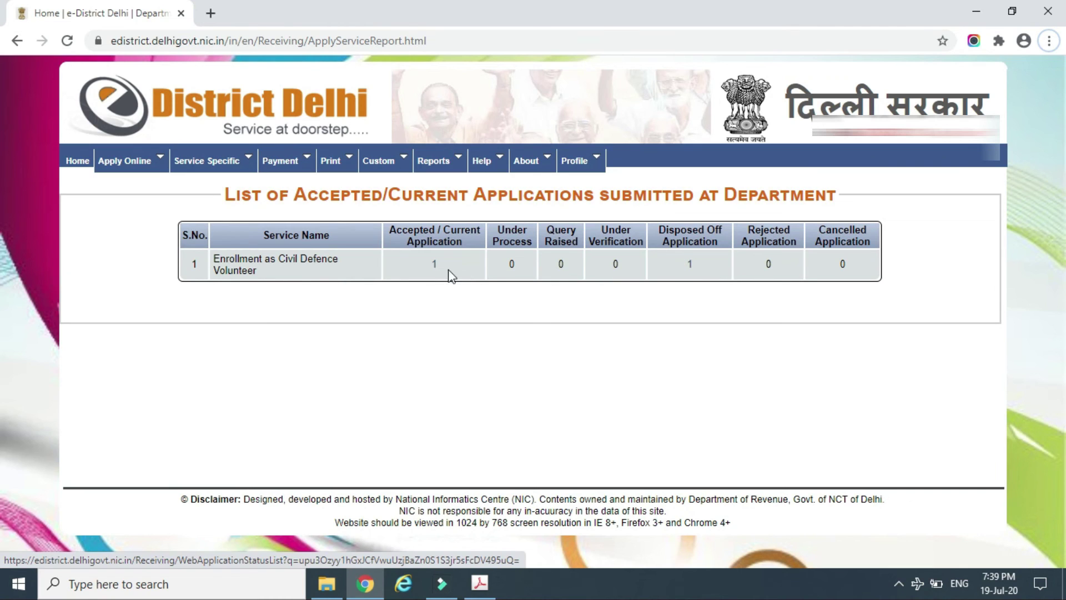
Open the accepted application via its count '1' to reach the acknowledgment receipt
left_click(434, 265)
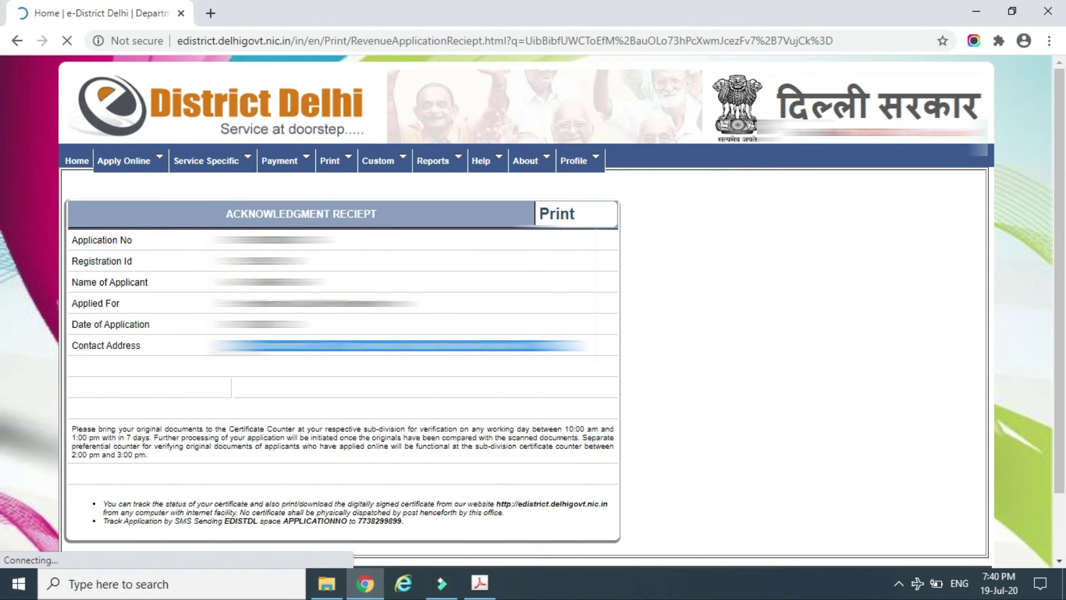
Highlight the receipt's Contact Address, then go to Reports > Application Submission Status
left_click(139, 345)
left_click_drag(139, 346, 72, 347)
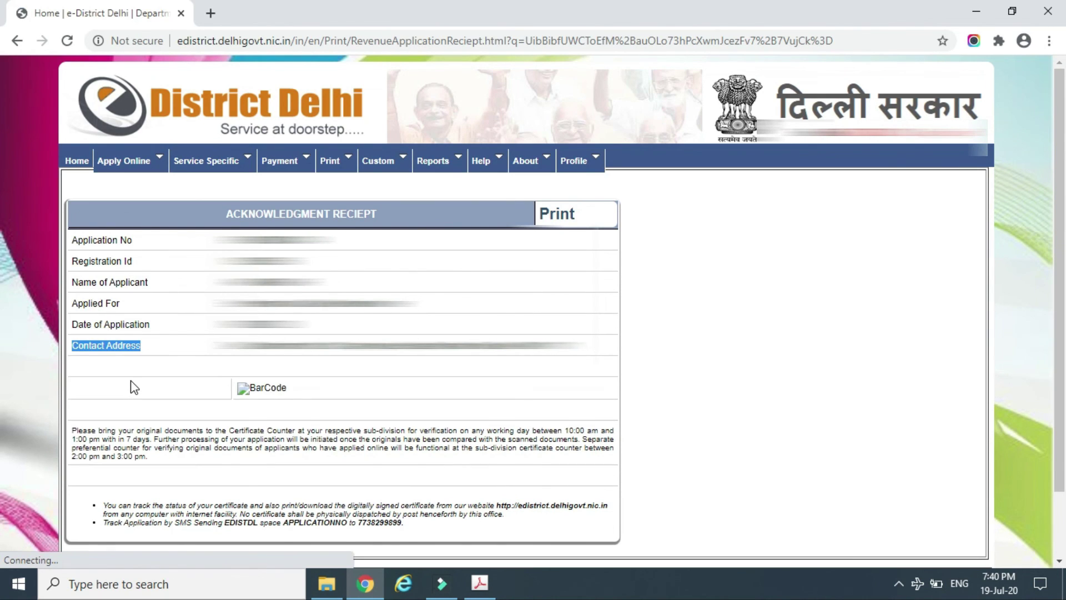
mouse_move(395, 165)
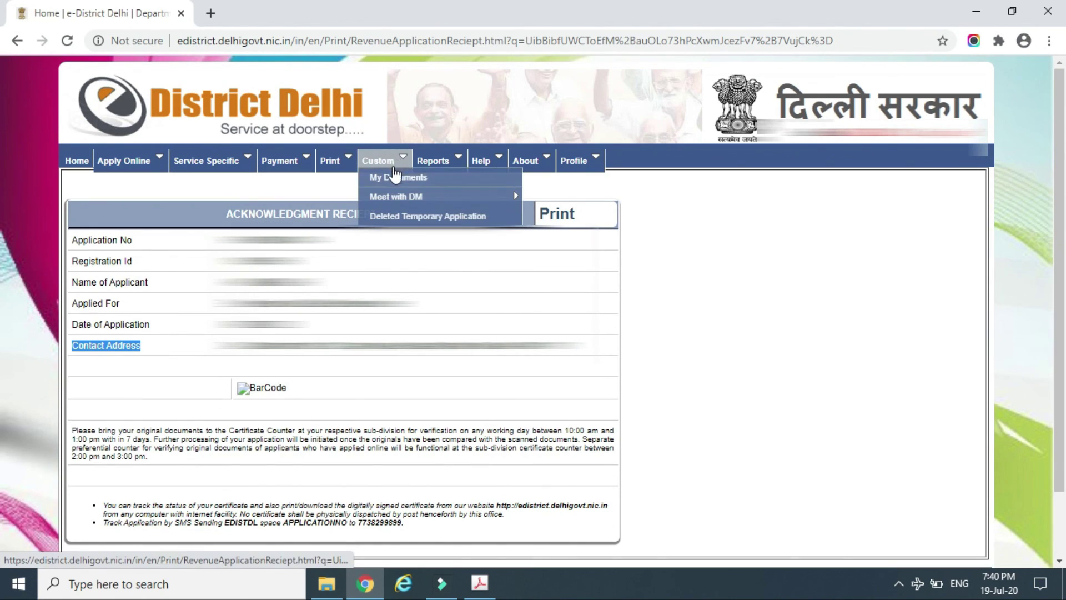
mouse_move(454, 166)
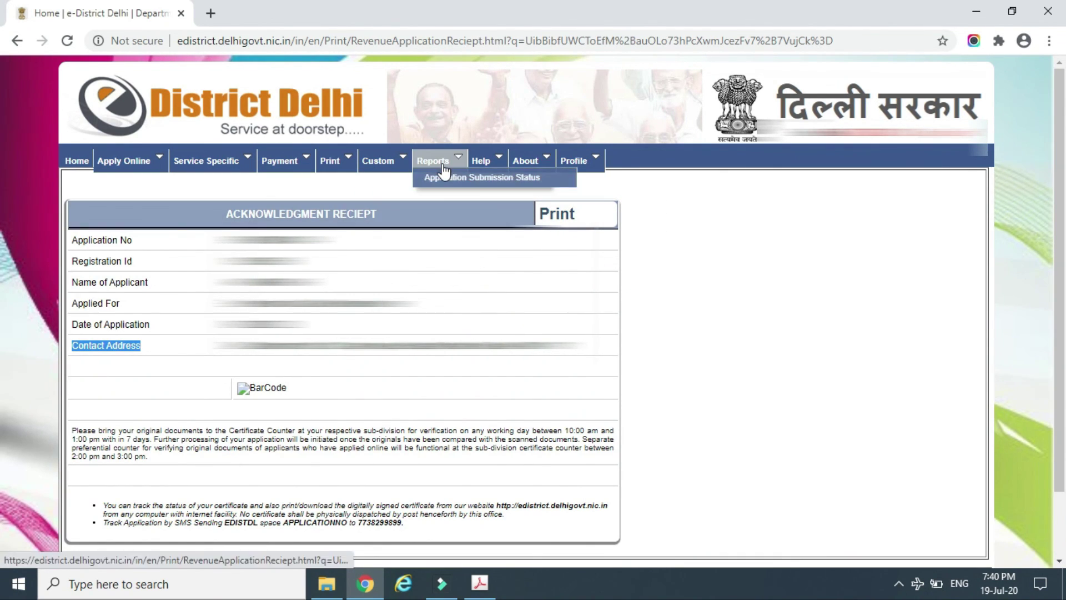
left_click(446, 178)
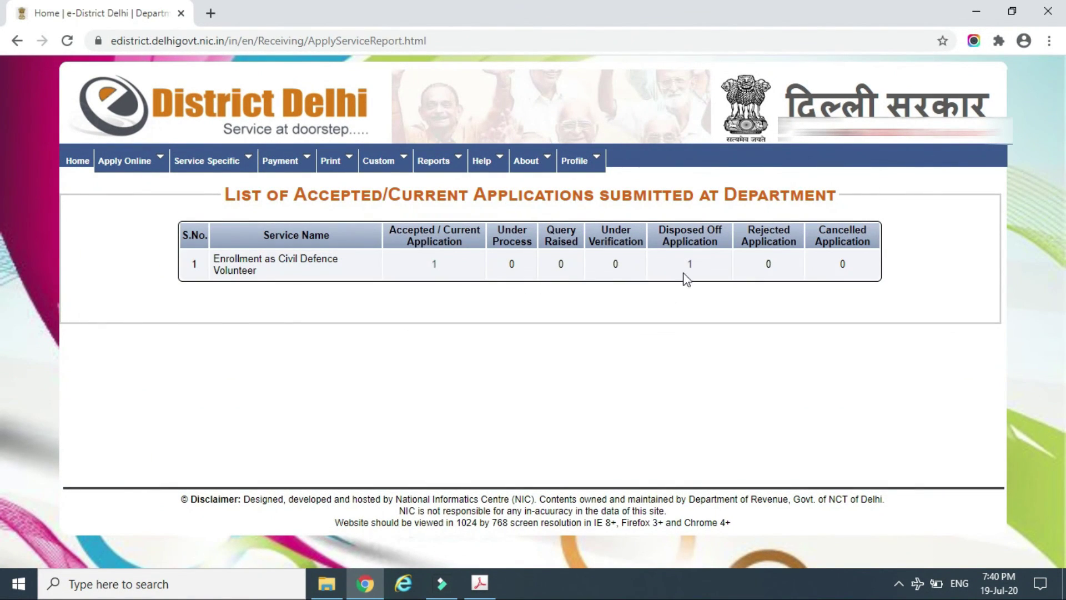
left_click(687, 265)
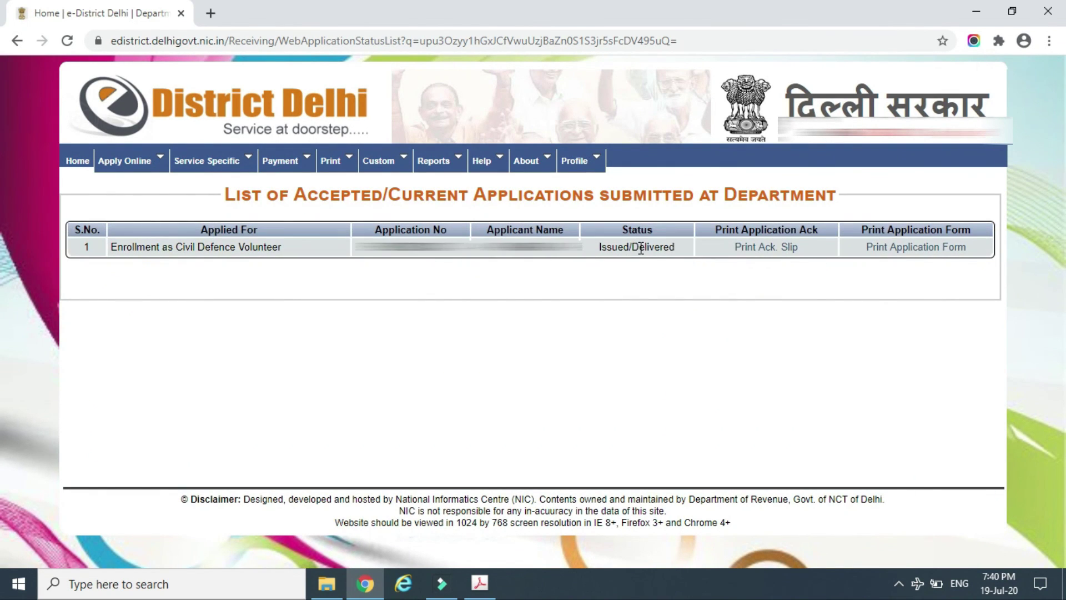
left_click(680, 248)
left_click_drag(681, 250, 597, 254)
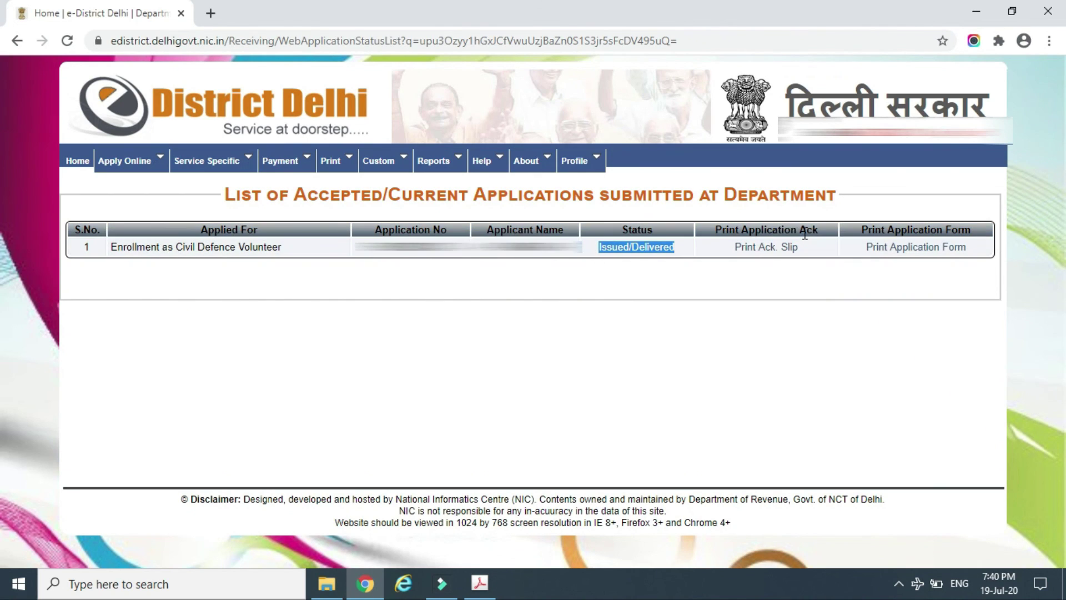
left_click_drag(808, 249, 736, 250)
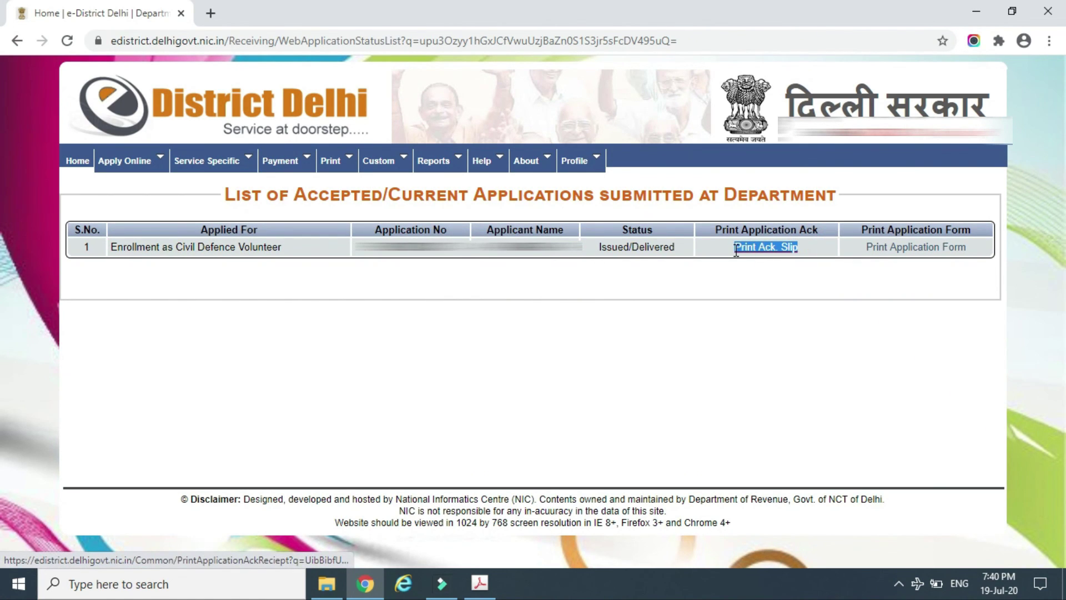
left_click(523, 311)
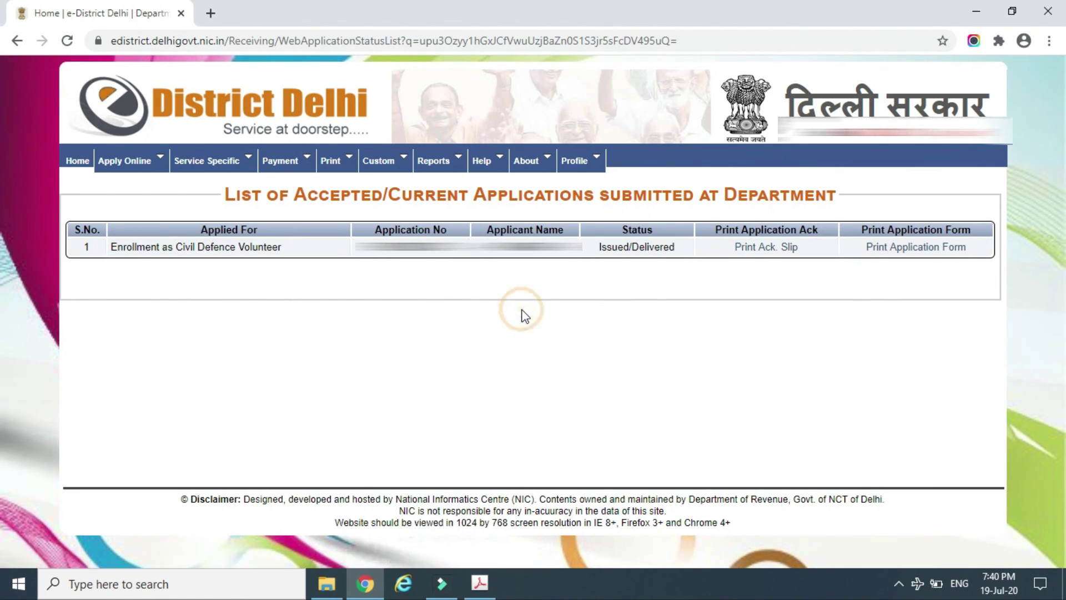
left_click(503, 160)
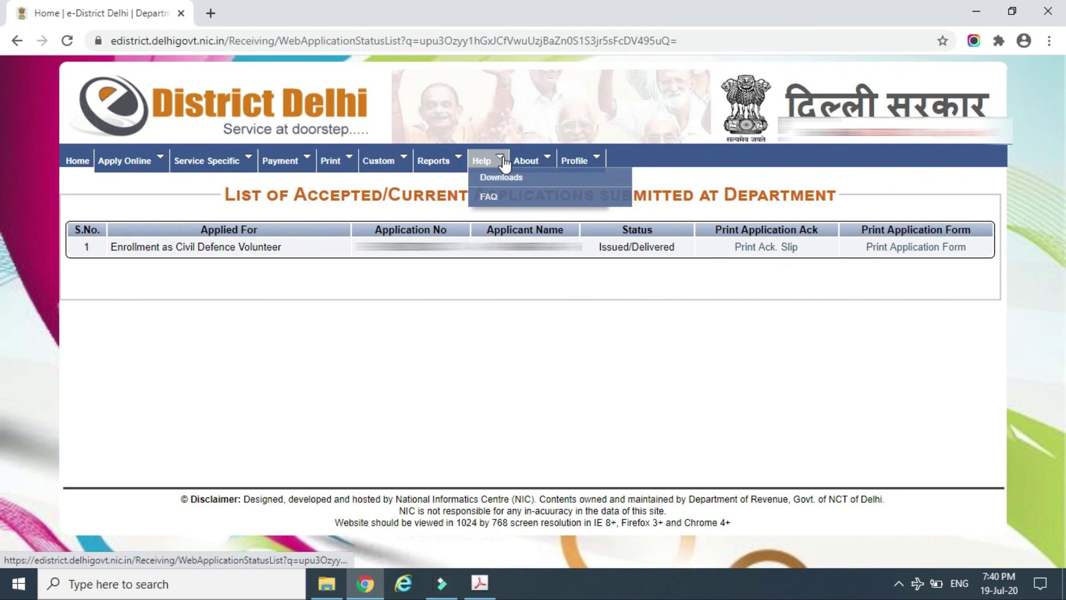
mouse_move(442, 160)
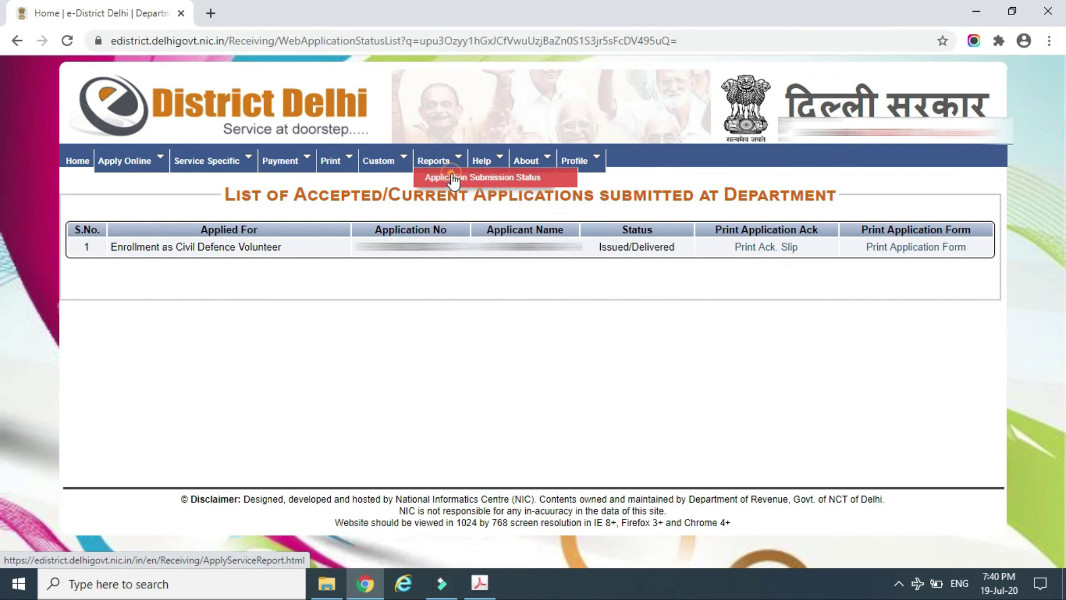
left_click(454, 179)
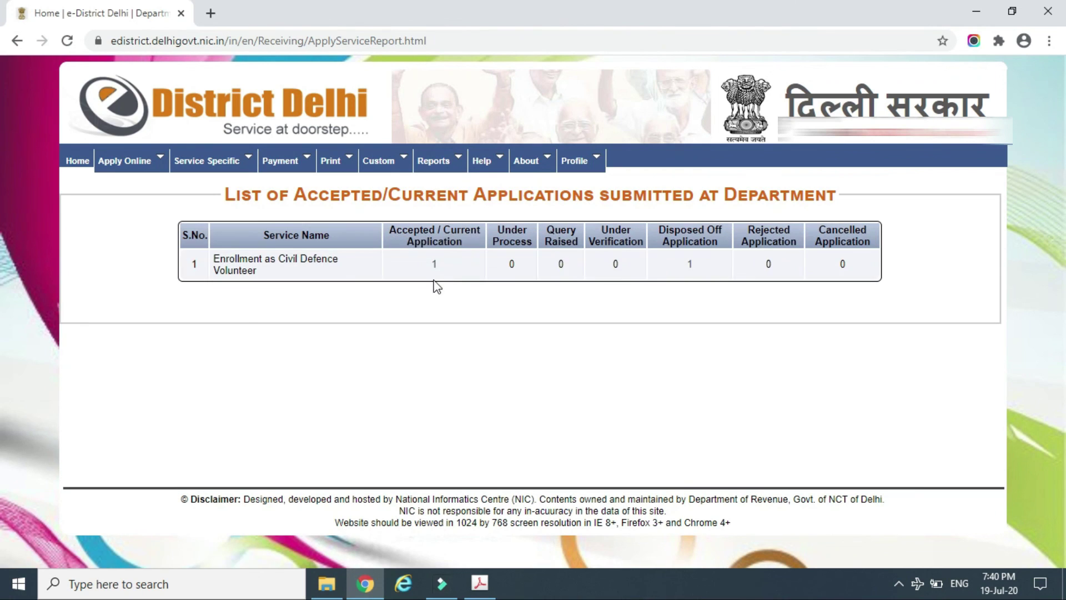